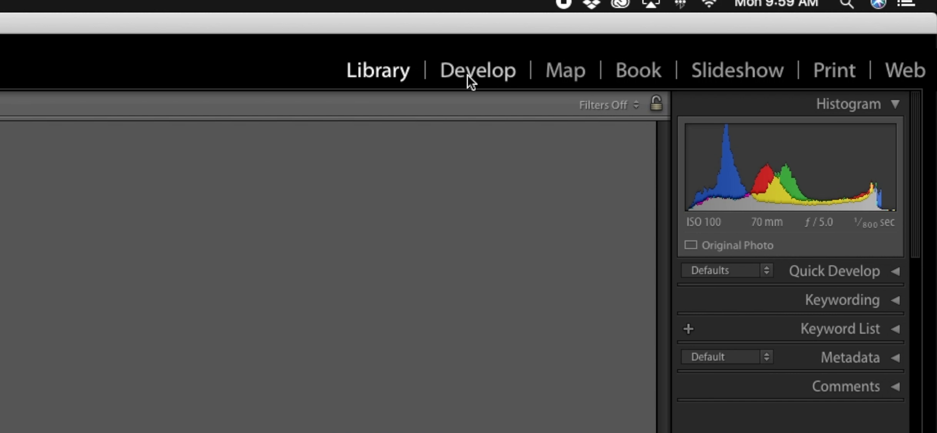
Step: Open the landscape photo of the woman sitting among dandelions in the Develop module and hide the module picker
left_click(469, 72)
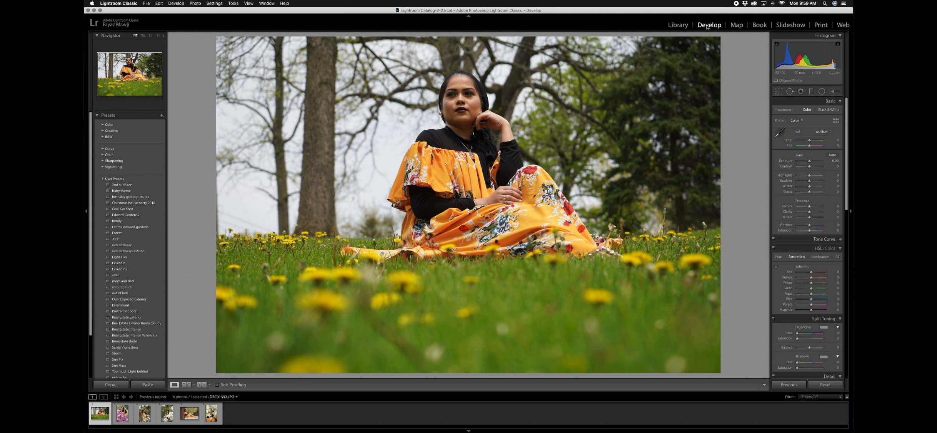
left_click(211, 414)
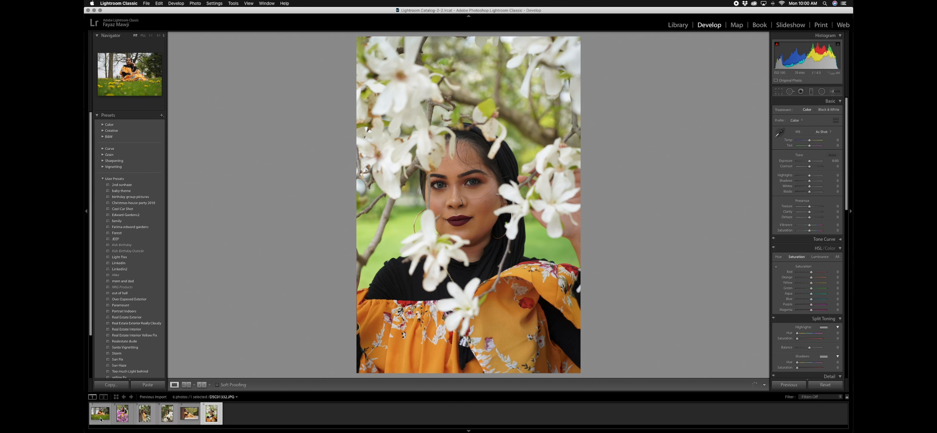
left_click(104, 419)
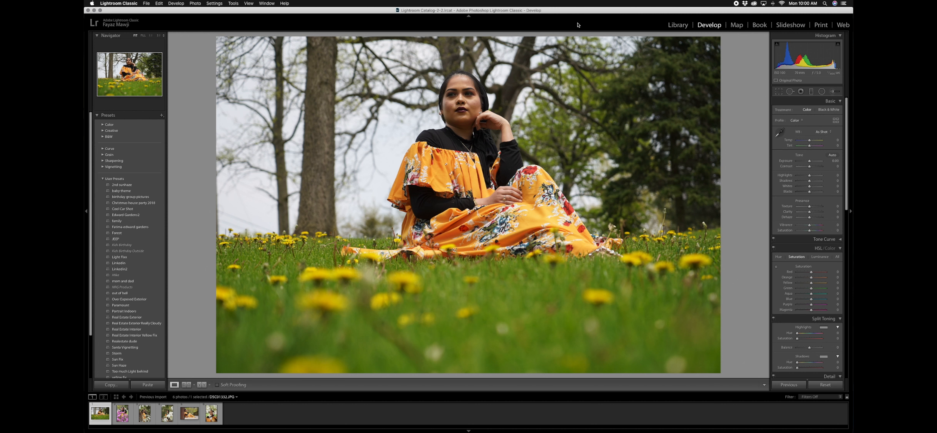
left_click(469, 17)
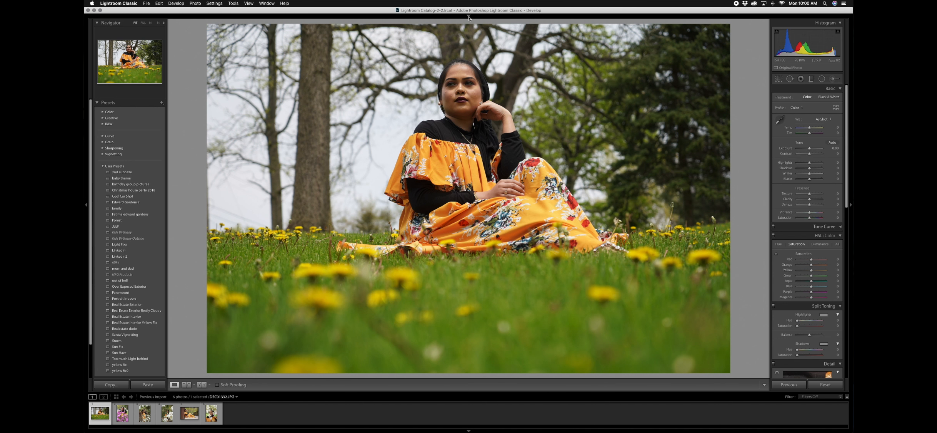
Step: Look through the User Presets, Color, Creative and B&W preset groups, leaving each group collapsed
left_click(102, 166)
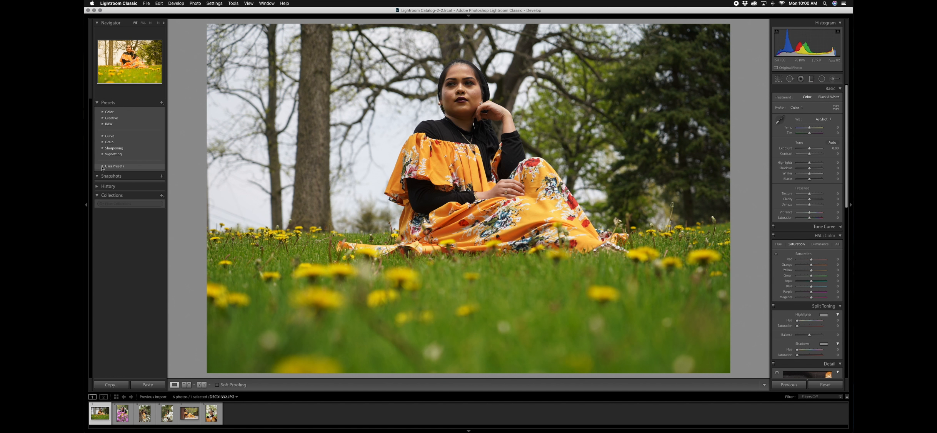
left_click(102, 165)
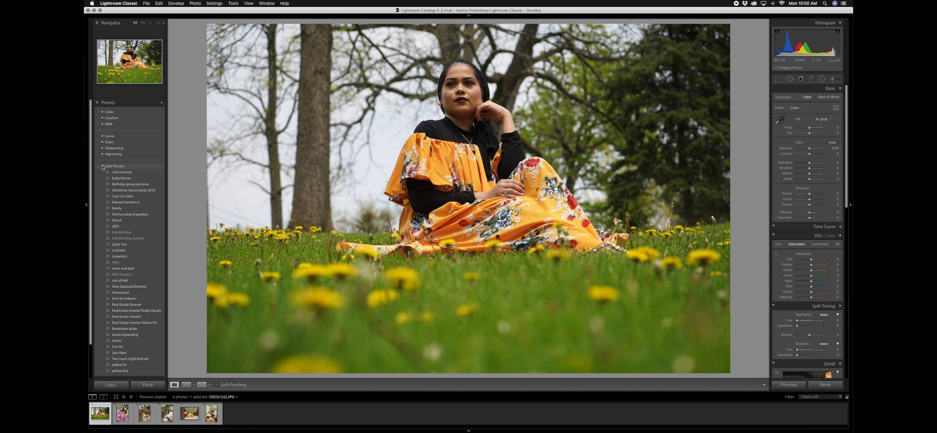
left_click(102, 166)
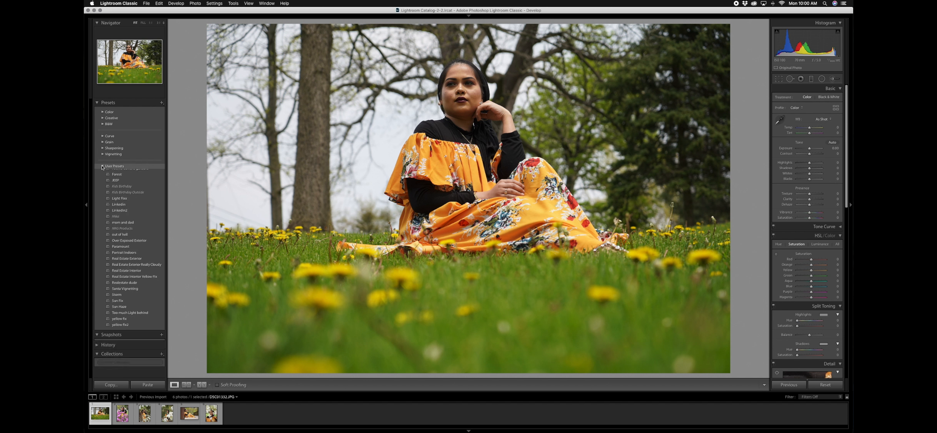
left_click(102, 112)
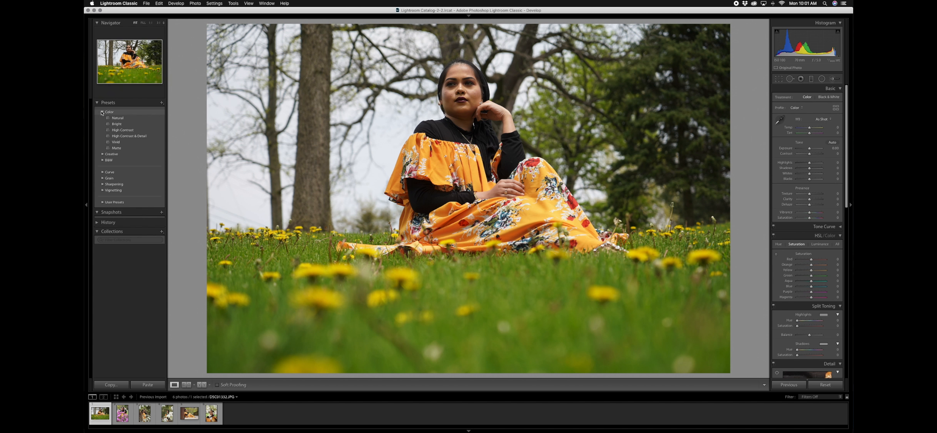
left_click(103, 112)
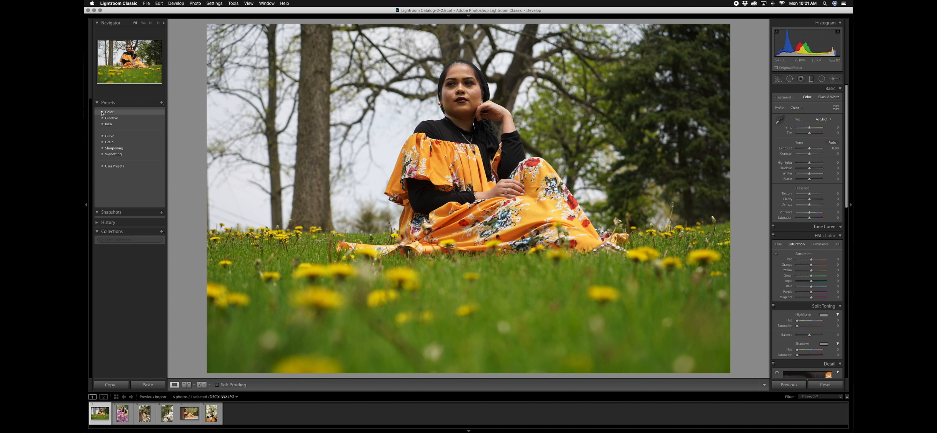
left_click(103, 118)
left_click(102, 118)
left_click(102, 124)
left_click(103, 124)
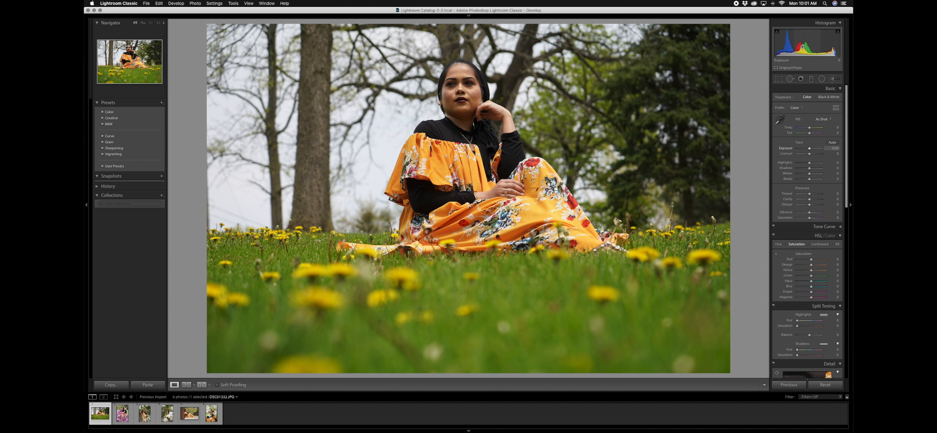
Step: Heal a blemish on the woman's cheek beside the raised hand using Spot Removal with a smaller brush
left_click(790, 79)
left_click(459, 88)
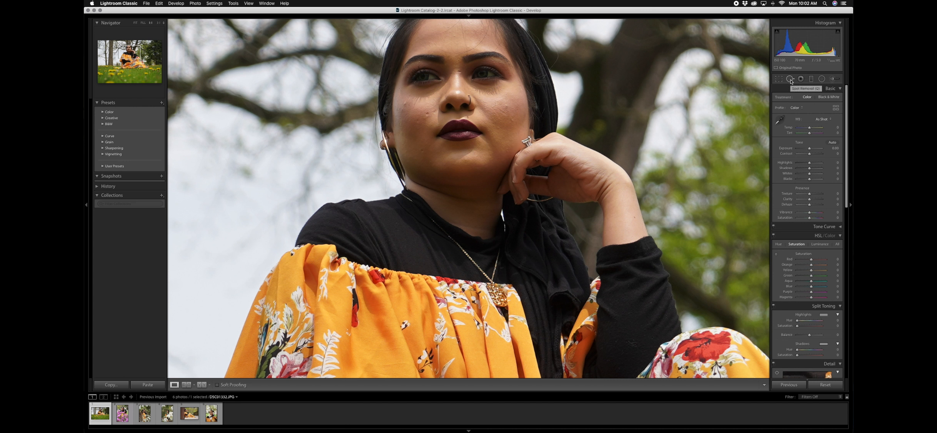
left_click(790, 79)
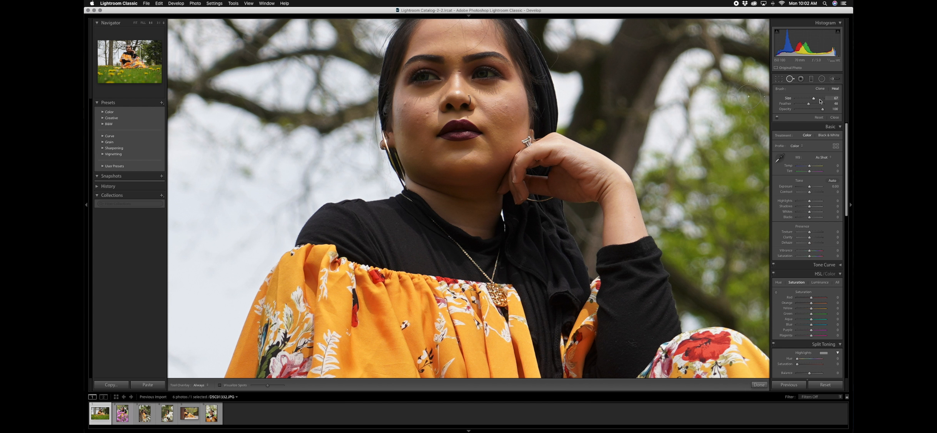
left_click_drag(816, 100, 801, 100)
left_click(506, 105)
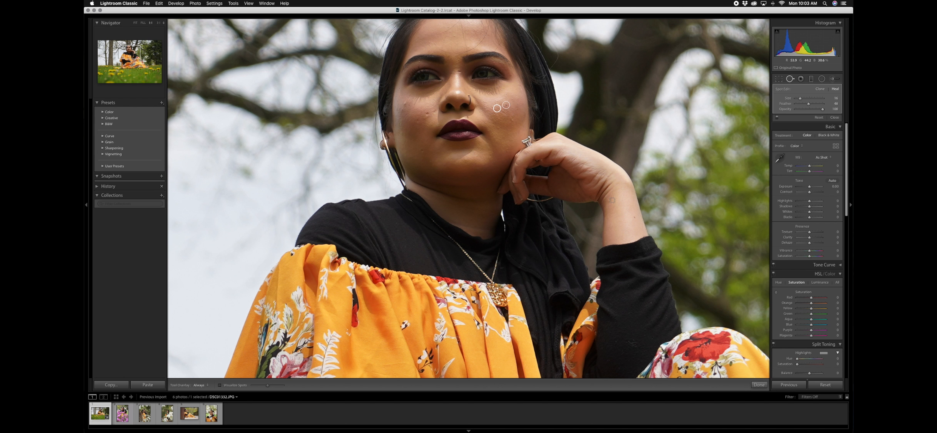
left_click(759, 384)
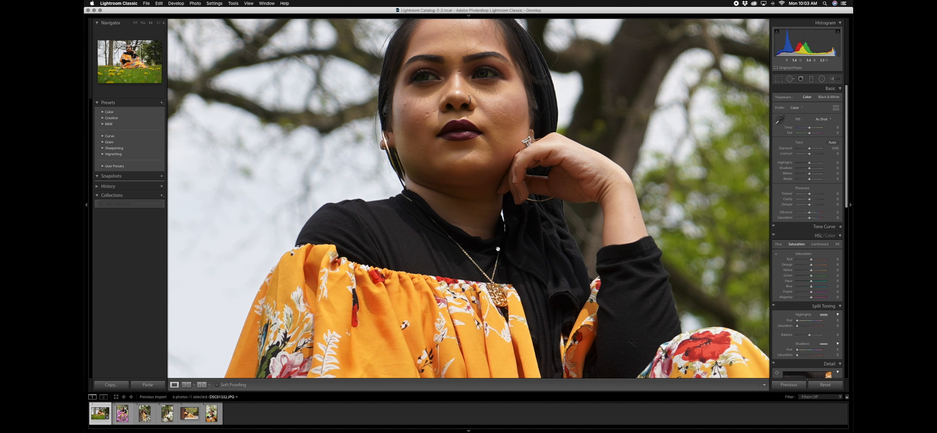
Step: Heal the blemishes on both of the woman's cheeks and along her jawline with Spot Removal
left_click(790, 78)
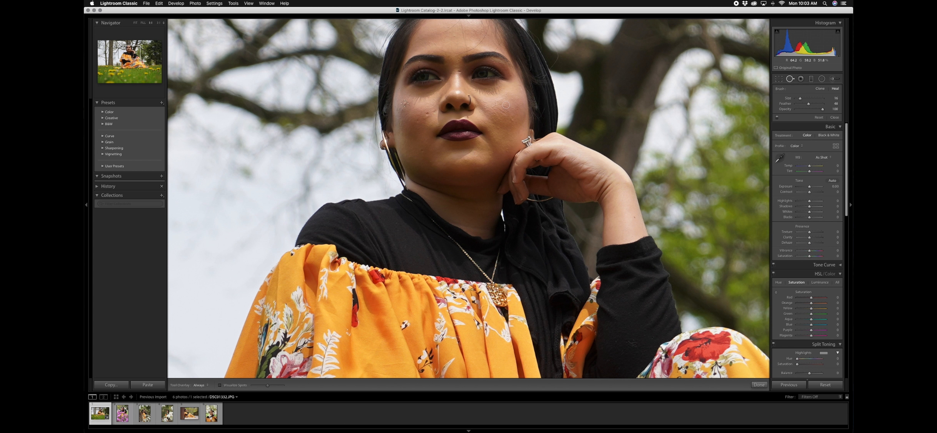
left_click(509, 142)
left_click(759, 384)
left_click(790, 78)
left_click(427, 113)
left_click(417, 120)
left_click(422, 150)
left_click(507, 149)
Step: Heal the spots between the eyebrows, up the middle of the forehead and on the cheek beside the nose
left_click(457, 59)
left_click(447, 42)
left_click(450, 32)
left_click(449, 27)
left_click(435, 111)
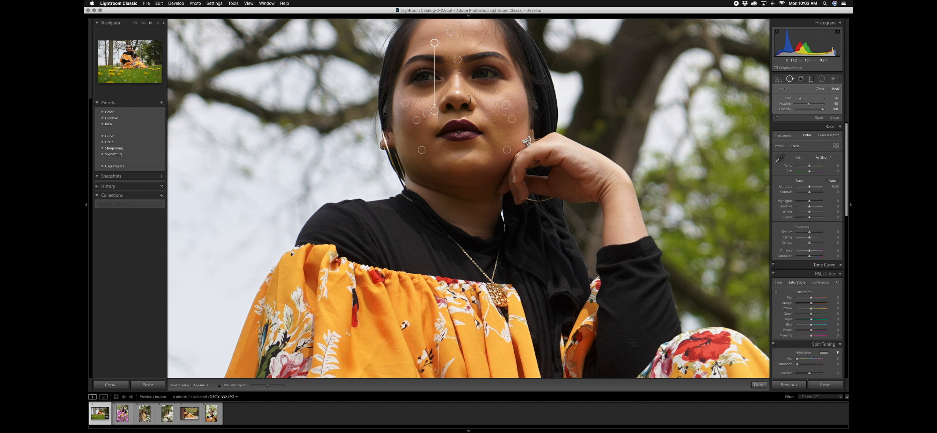
Step: Heal the remaining spots on the chin and the outer cheeks, and finish the spot removal
left_click(431, 161)
left_click(444, 163)
left_click(403, 110)
left_click(507, 94)
left_click(760, 384)
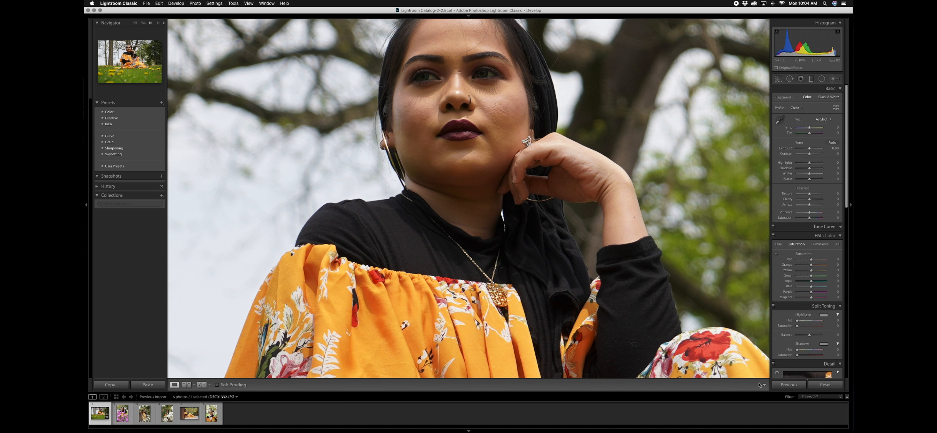
Step: Reopen Spot Removal to check the healed chin spot and heal the bridge of the nose between the eyes
left_click(790, 79)
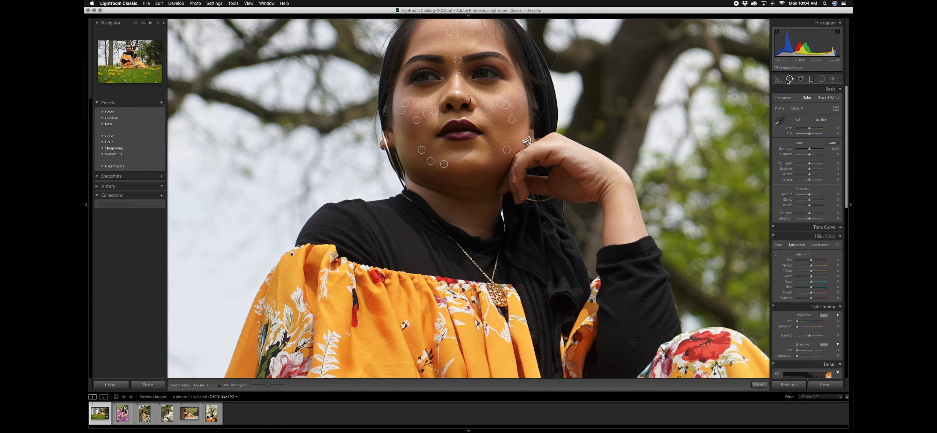
left_click(444, 164)
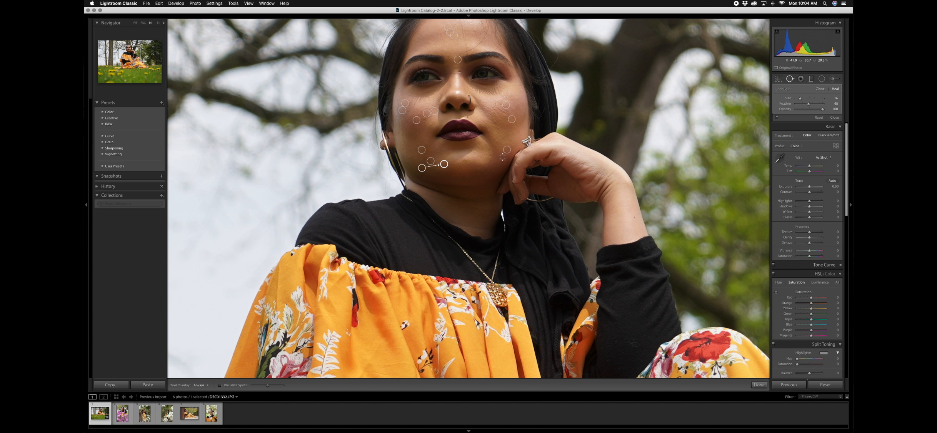
left_click(459, 72)
left_click(759, 385)
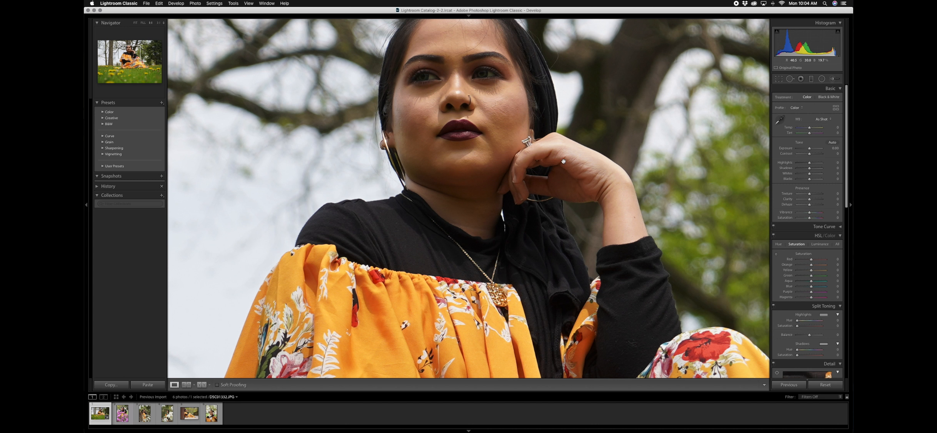
Step: Set Exposure to about +0.5 and Contrast to +16, lower Highlights and Whites, and raise Shadows and Blacks
left_click(484, 134)
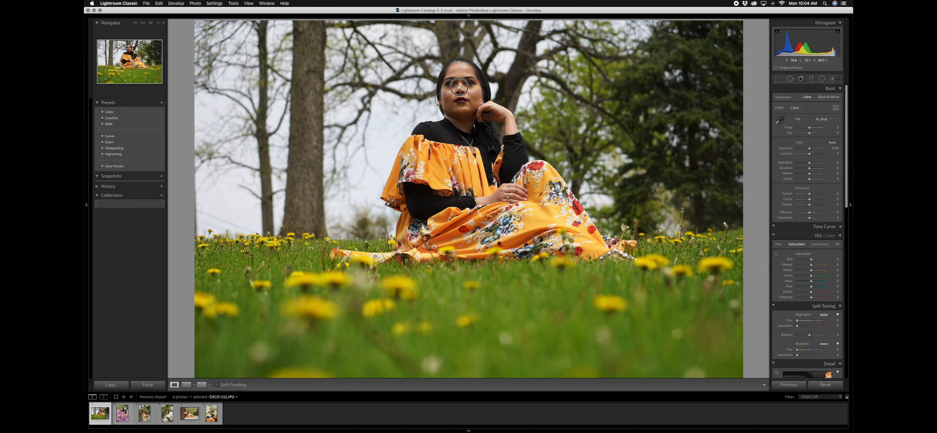
left_click(465, 91)
left_click(468, 101)
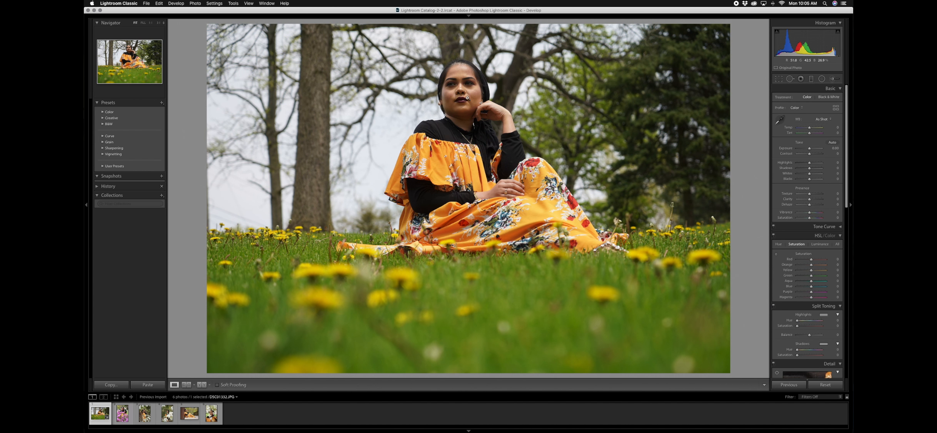
left_click(467, 99)
left_click(457, 104)
left_click_drag(810, 149, 810, 164)
left_click_drag(804, 165, 811, 179)
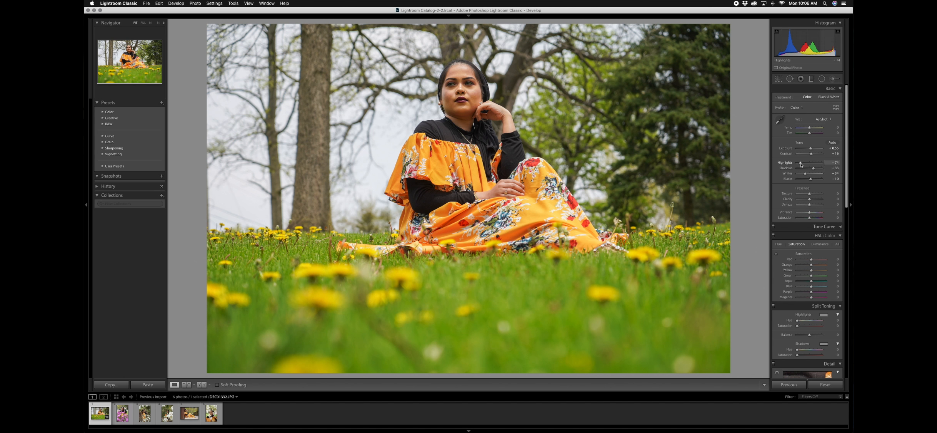
Step: Pull the photo's Highlights down further and raise its Shadows slightly
mouse_move(801, 164)
left_mouse_down()
mouse_move(828, 165)
mouse_move(810, 163)
left_mouse_up()
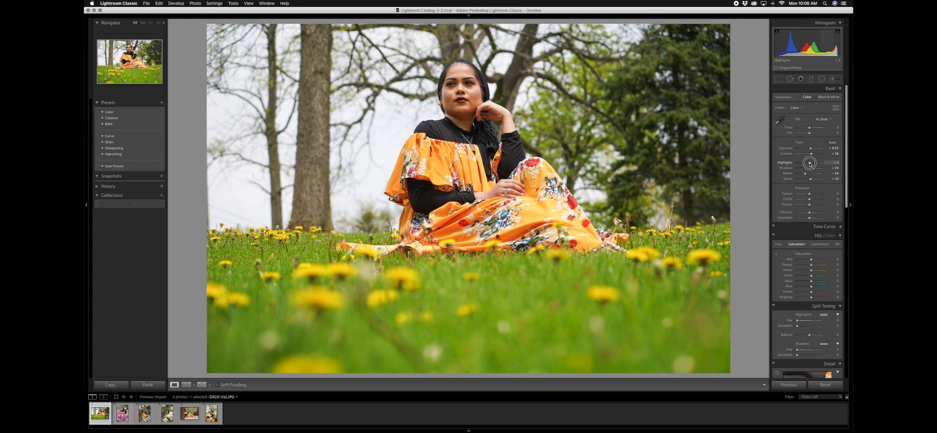
mouse_move(810, 163)
left_mouse_down()
mouse_move(799, 162)
mouse_move(815, 170)
left_mouse_up()
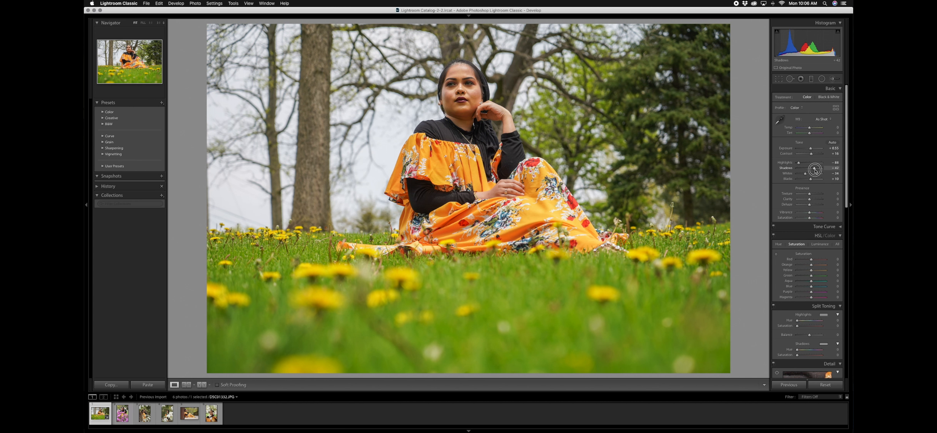
left_click_drag(816, 170, 814, 169)
Step: Paint the iris nearer the raised hand with a size 2.2 Adjustment Brush, setting Sharpness to 100 and slightly raising Exposure
left_click(467, 87)
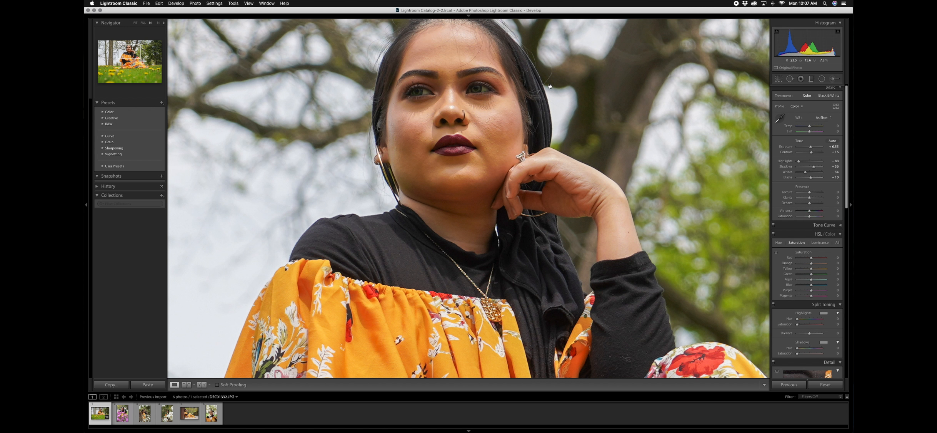
left_click(833, 79)
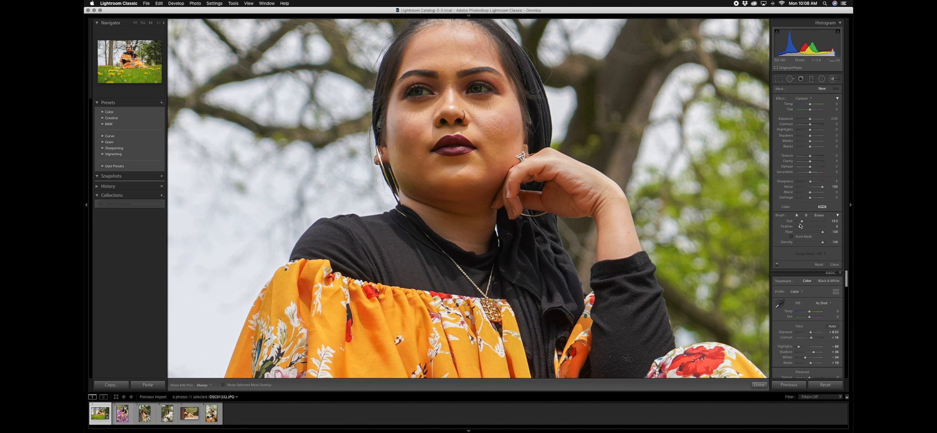
left_click_drag(803, 221, 798, 222)
key("h")
left_click(479, 88)
key("h")
left_click_drag(810, 182, 827, 182)
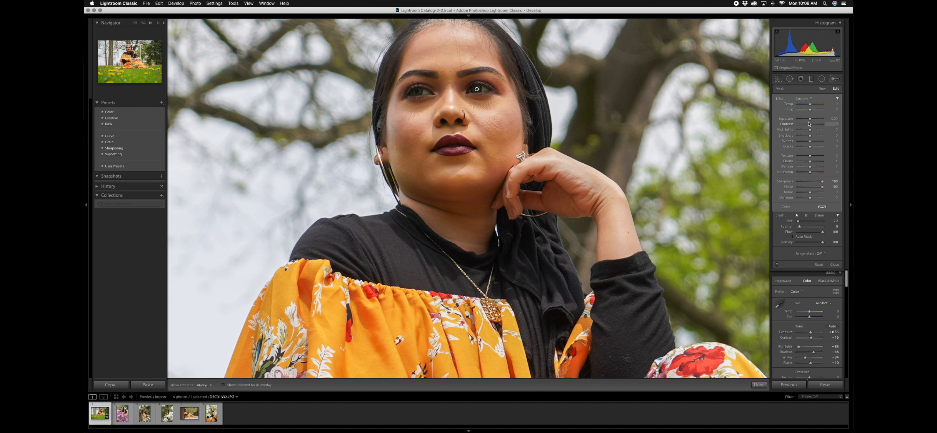
left_click_drag(810, 120, 811, 120)
left_click(758, 384)
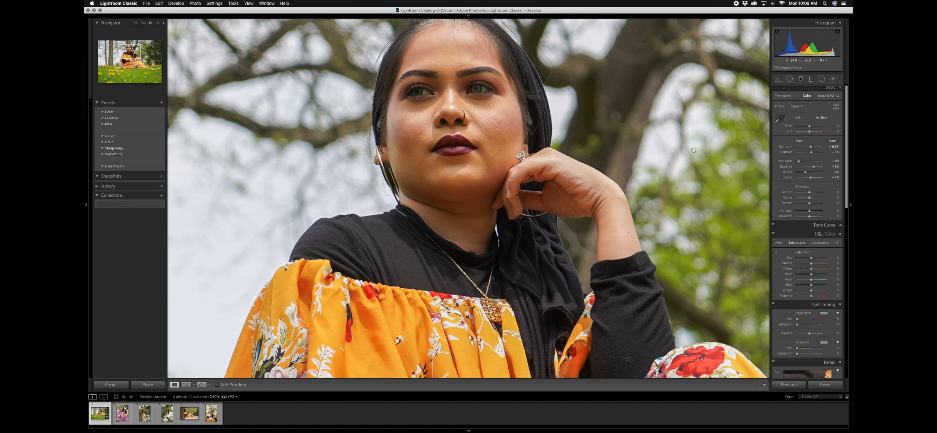
Step: Paint the woman's other iris with a new Adjustment Brush mask, adjusting its Sharpness and raising its Exposure
left_click(833, 79)
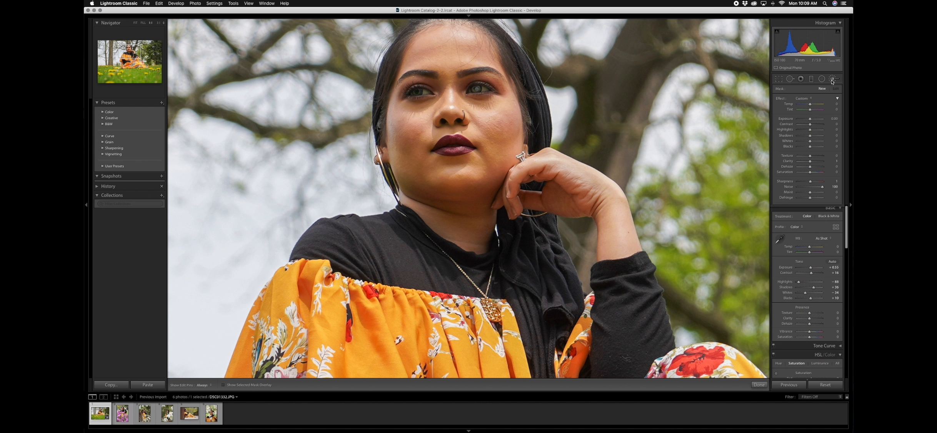
key("h")
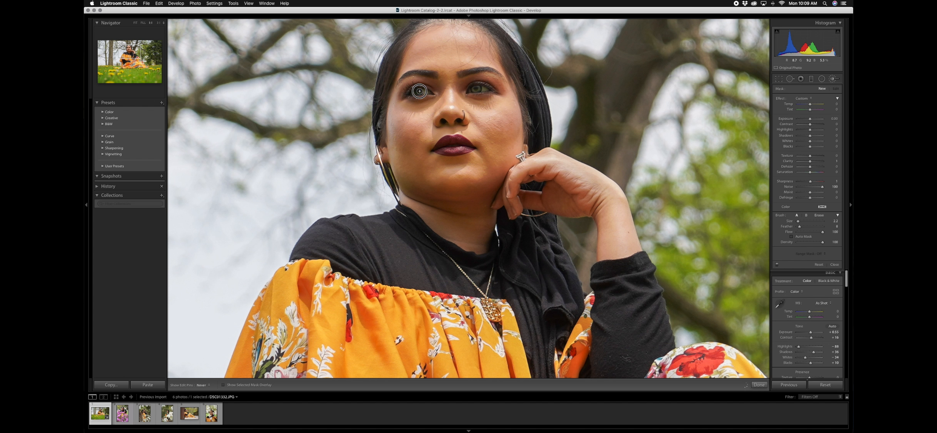
left_click_drag(415, 92, 417, 92)
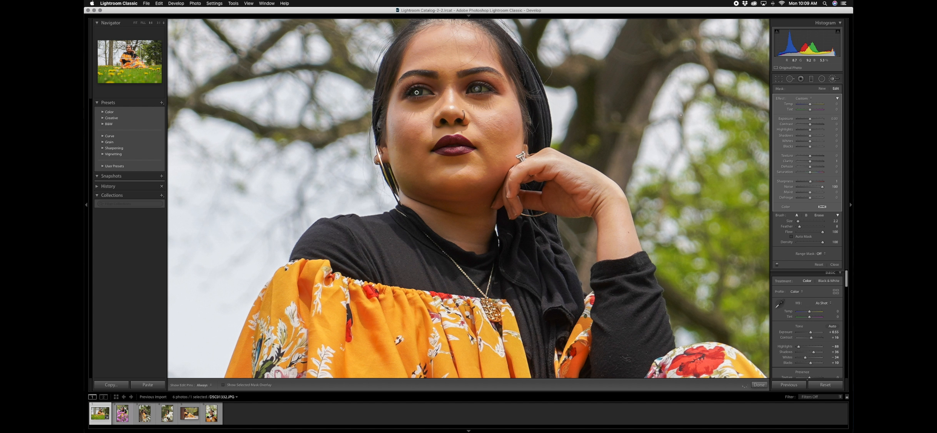
left_click(811, 182)
mouse_move(811, 182)
left_mouse_down()
mouse_move(836, 182)
mouse_move(808, 187)
left_mouse_up()
left_click_drag(810, 119, 813, 120)
left_click_drag(417, 92, 415, 92)
Step: Reduce the Exposure and Noise of the brush adjustment on the eye nearer the raised hand, and finish brushing
left_click(478, 90)
left_click_drag(815, 121, 812, 121)
left_click_drag(823, 187, 811, 188)
left_click(761, 384)
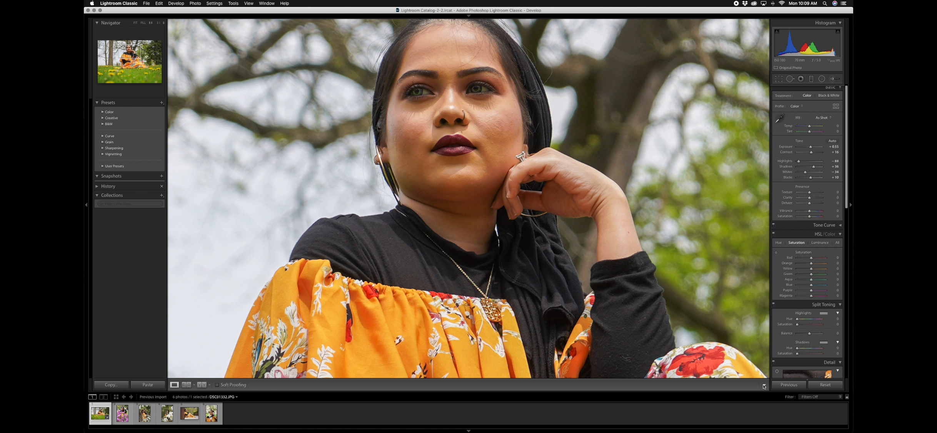
Step: Show the whole photo again and raise its Detail Sharpening Amount to 71
left_click(476, 100)
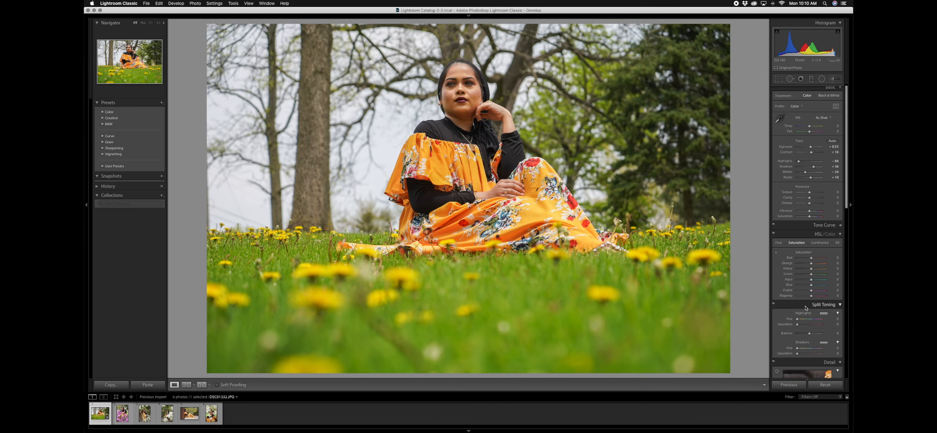
scroll(806, 307, "down", 10)
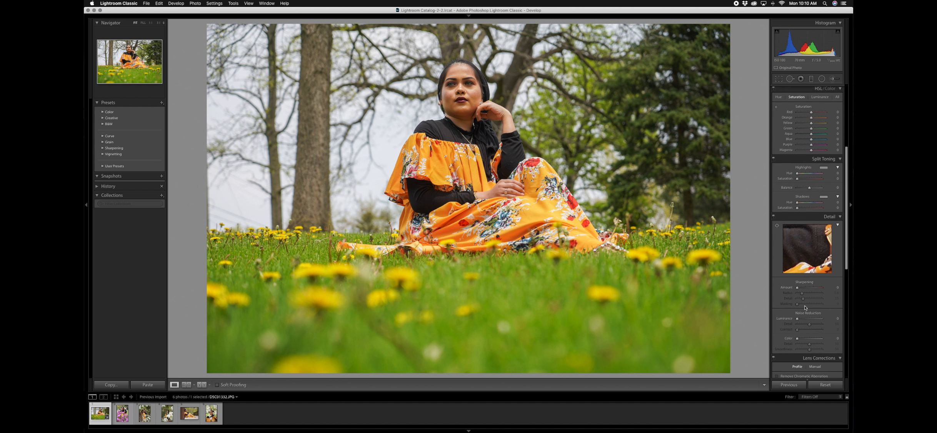
scroll(806, 307, "down", 1)
left_click_drag(799, 248, 809, 280)
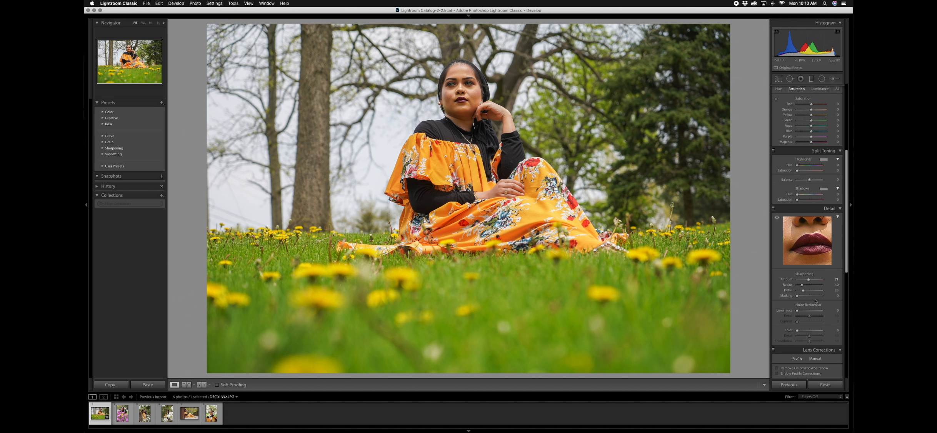
Step: Apply a subtle dark Post-Crop Vignetting to the photo and raise its Vibrance to +24
scroll(815, 301, "down", 10)
scroll(816, 301, "down", 2)
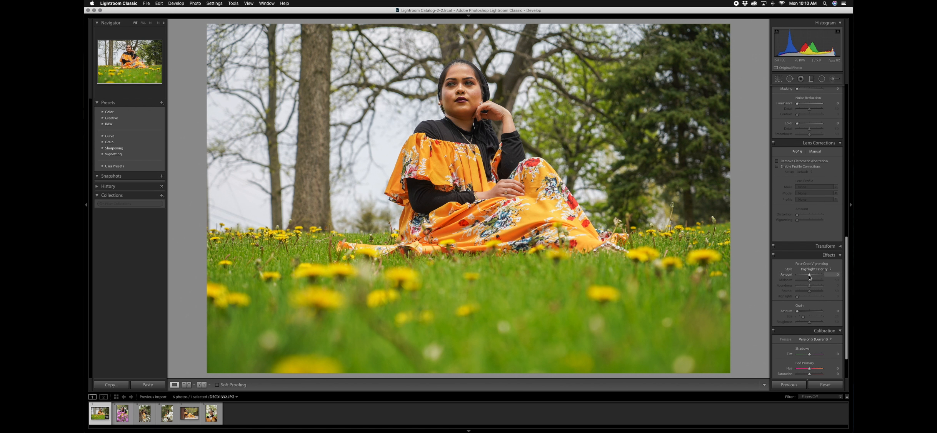
mouse_move(810, 276)
left_mouse_down()
mouse_move(818, 276)
mouse_move(802, 275)
left_mouse_up()
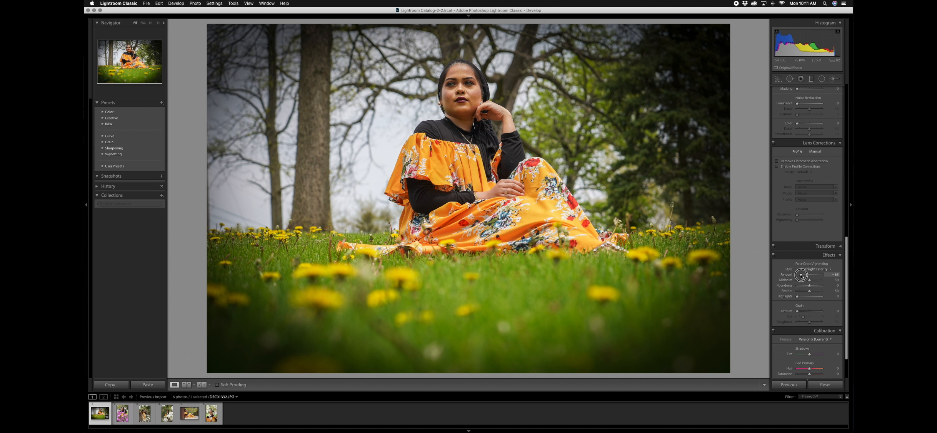
left_click_drag(801, 276, 810, 276)
scroll(810, 280, "up", 10)
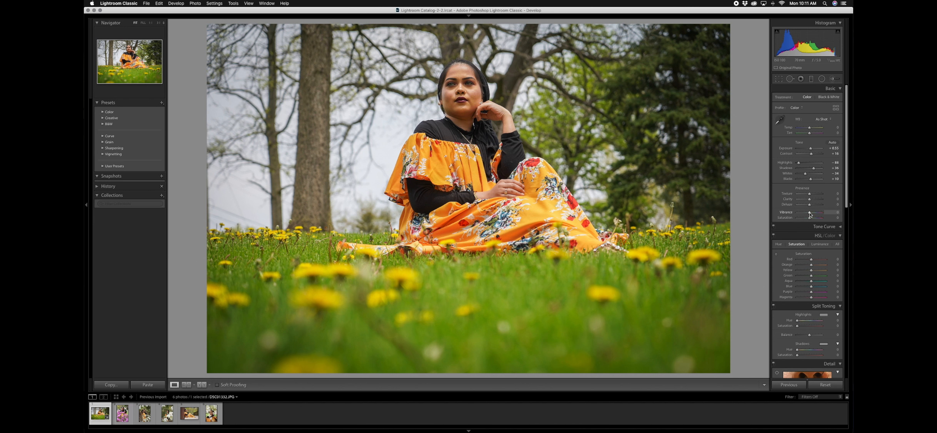
left_click_drag(810, 214, 813, 214)
Step: Compare the edited photo with its original in the side-by-side, split and stacked before/after views, and return to the single view
left_click(201, 384)
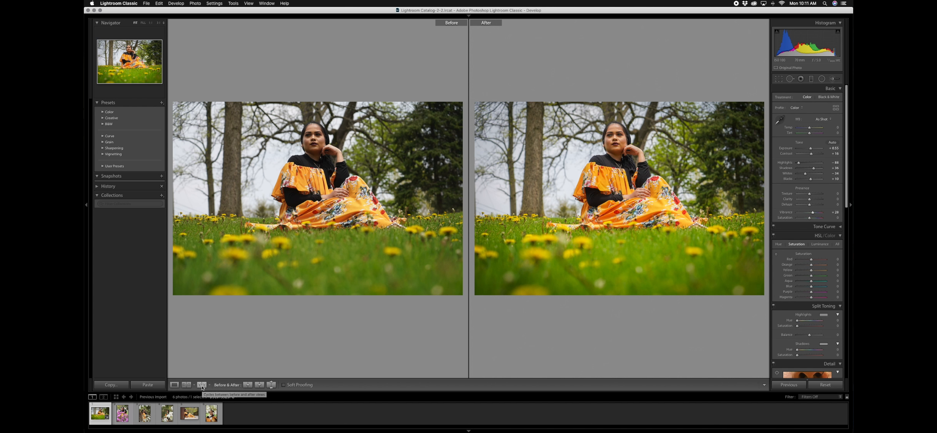
left_click(202, 386)
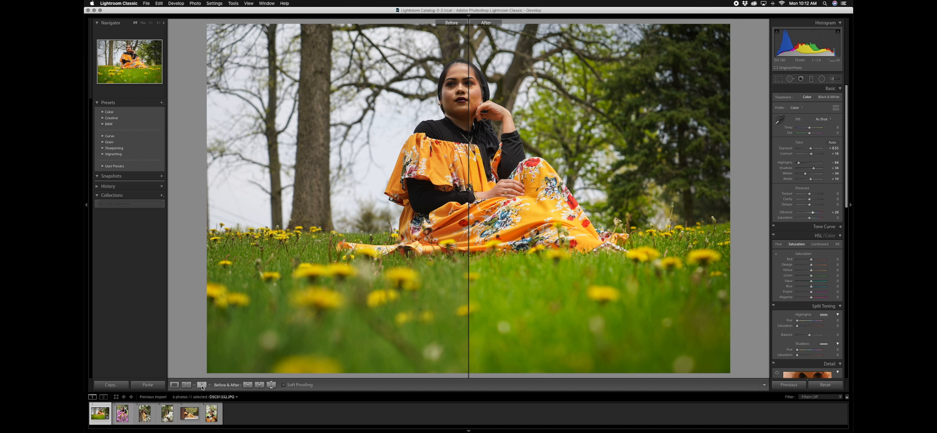
left_click(202, 386)
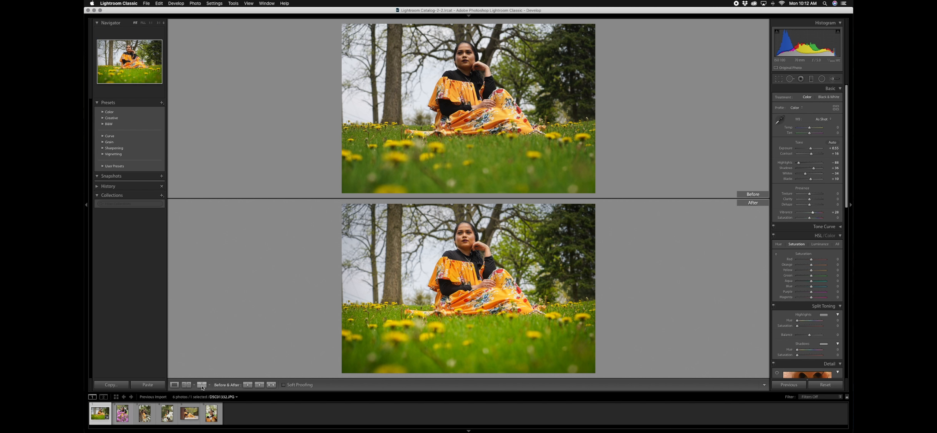
left_click(202, 386)
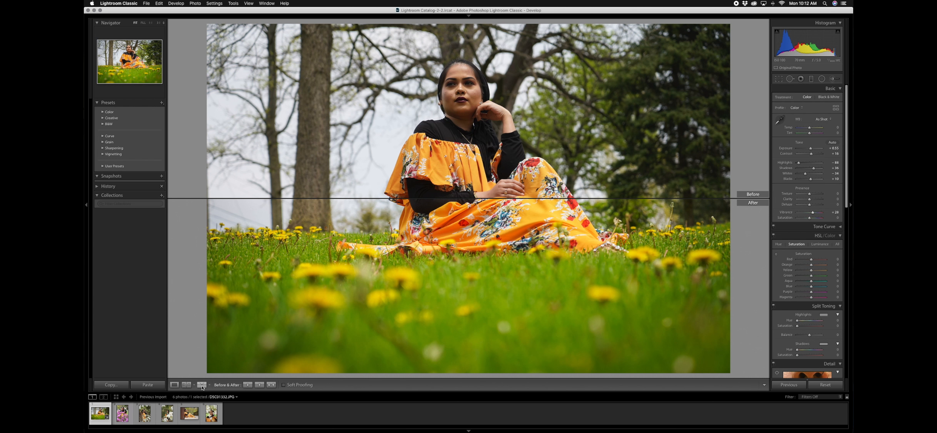
left_click(202, 386)
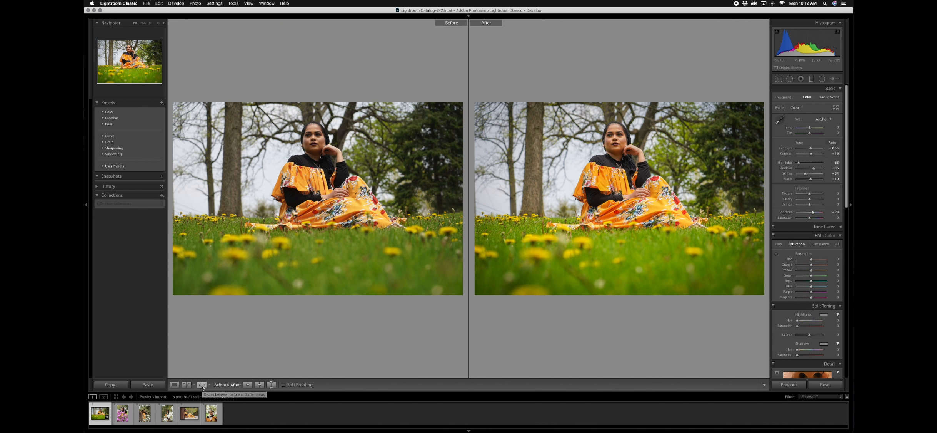
left_click(202, 384)
left_click(202, 385)
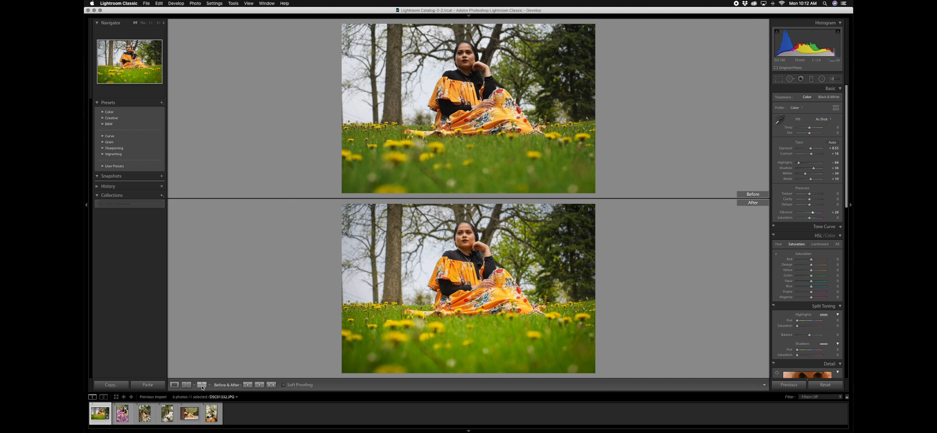
left_click(175, 384)
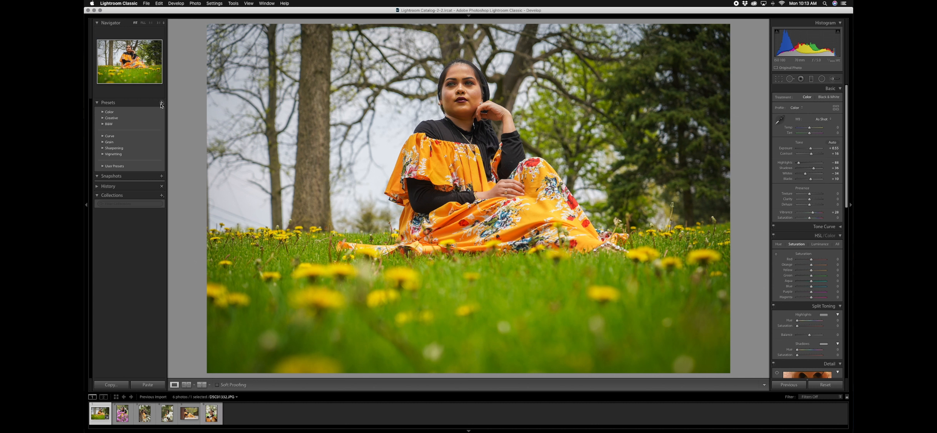
Step: Save the current develop settings as a new preset named "Tutorial 1 Basics" in the User Presets group
left_click(101, 168)
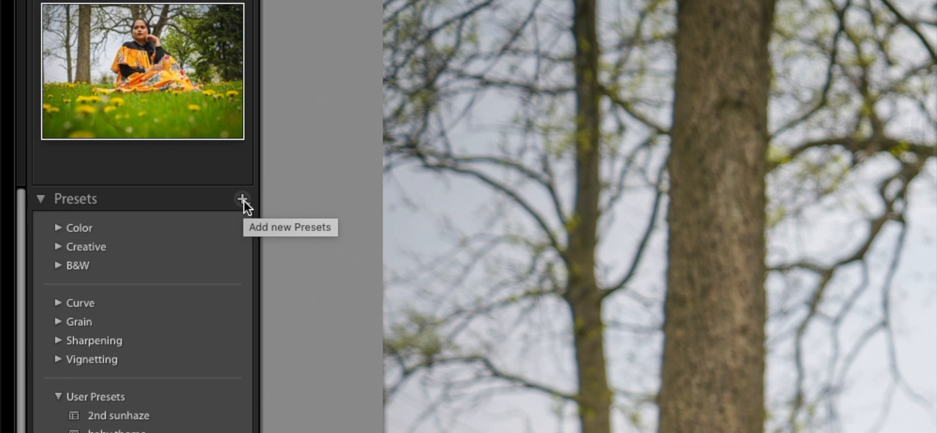
left_click(242, 199)
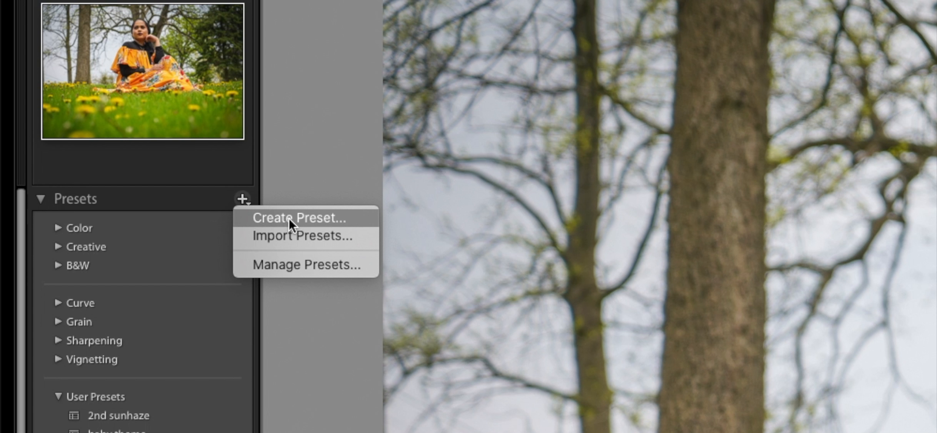
left_click(321, 218)
left_click(412, 30)
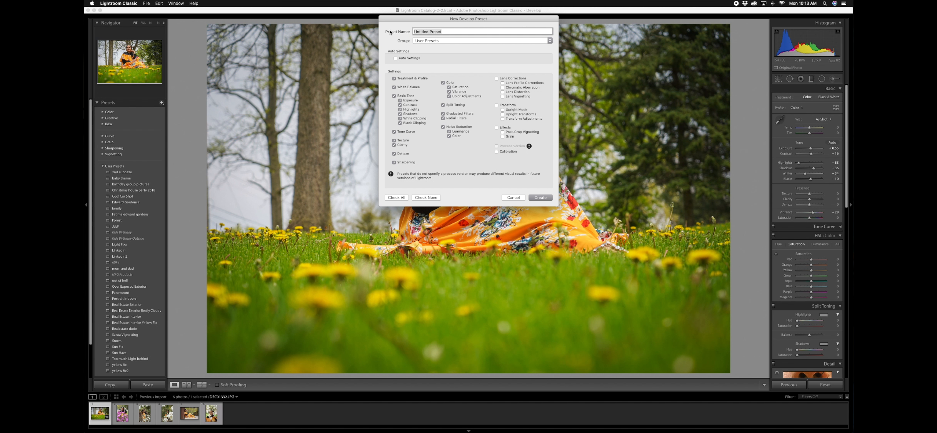
type("Tutorial 1 Basics")
left_click(540, 198)
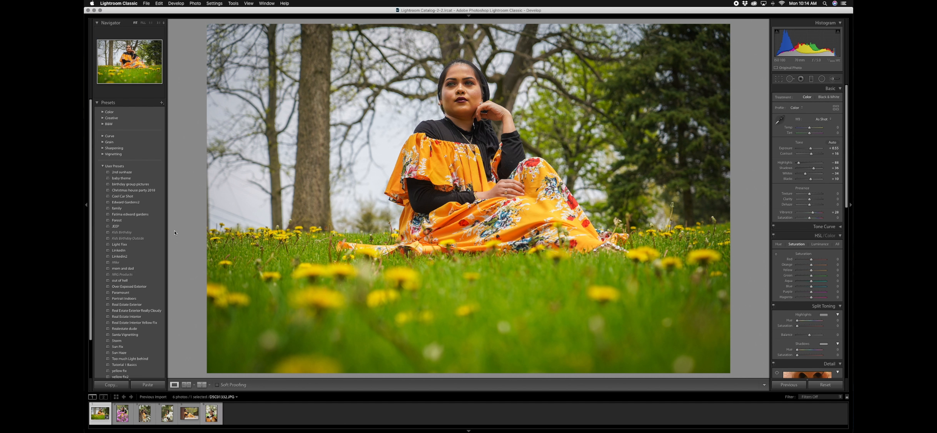
Step: Apply the Tutorial 1 Basics preset to the portrait behind pink blossoms and compare it before and after
scroll(138, 240, "down", 1)
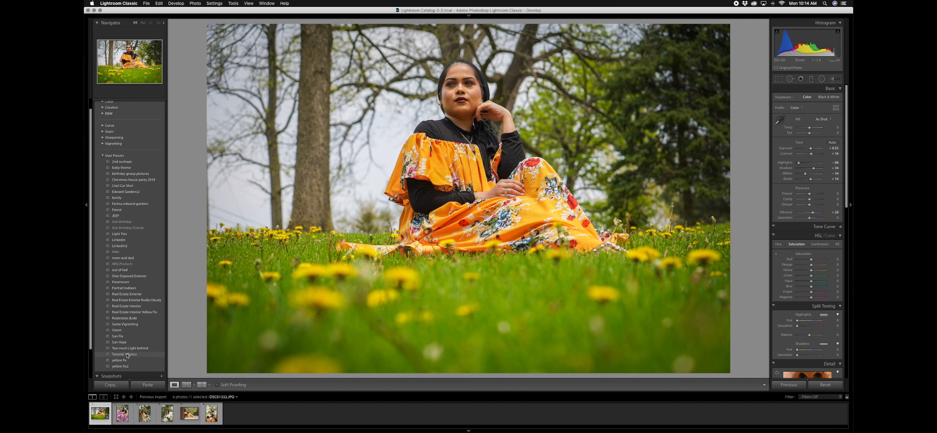
left_click(123, 417)
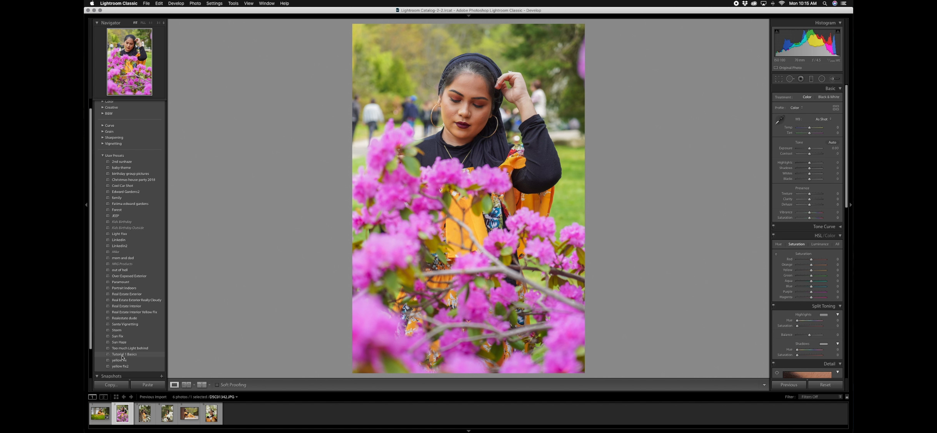
left_click(121, 354)
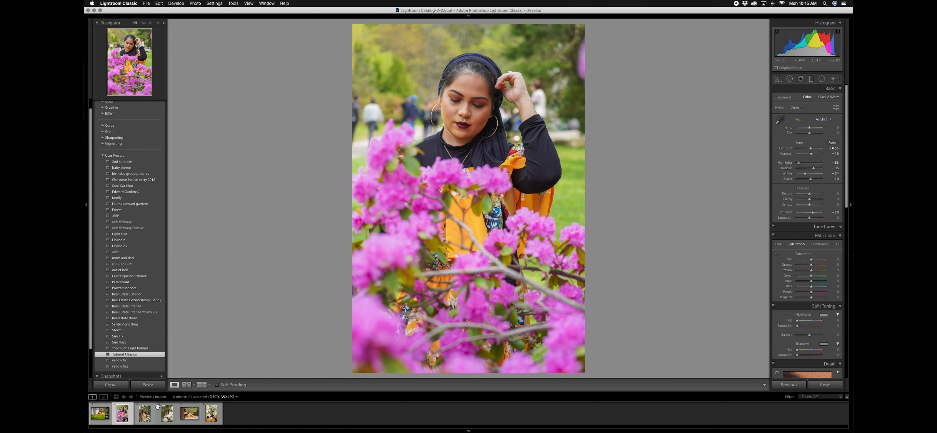
key("y")
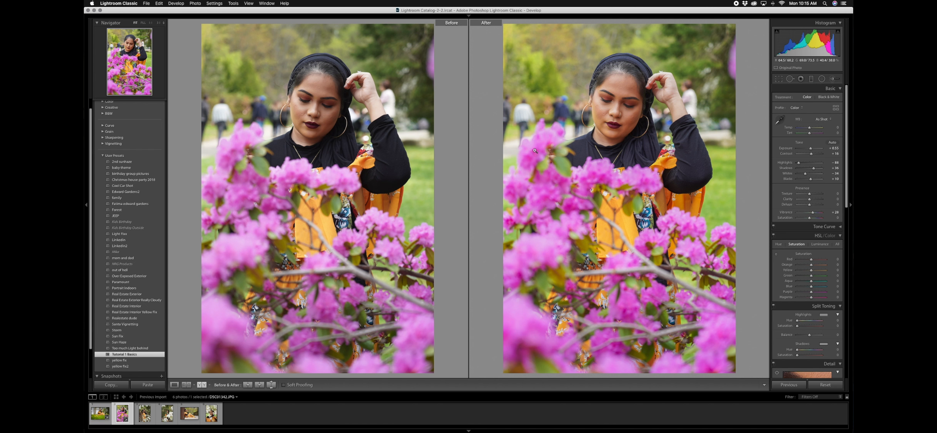
left_click(175, 384)
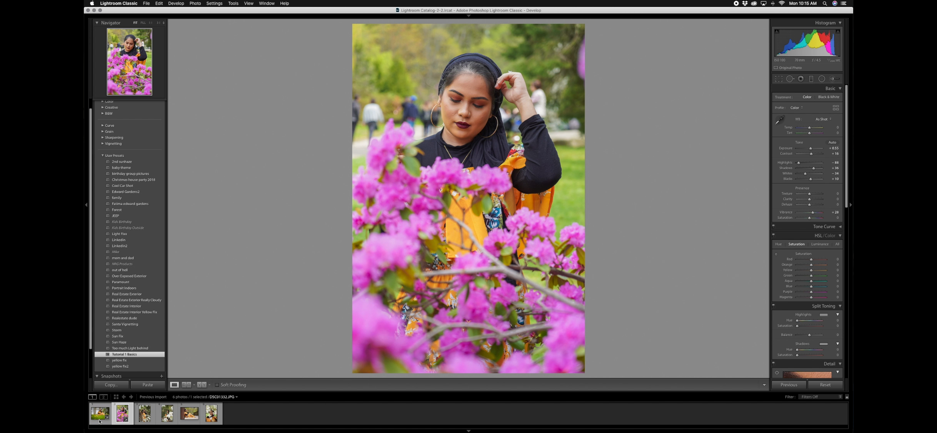
Step: Copy the develop settings of the pink blossom portrait, including the Brush local adjustments
right_click(120, 416)
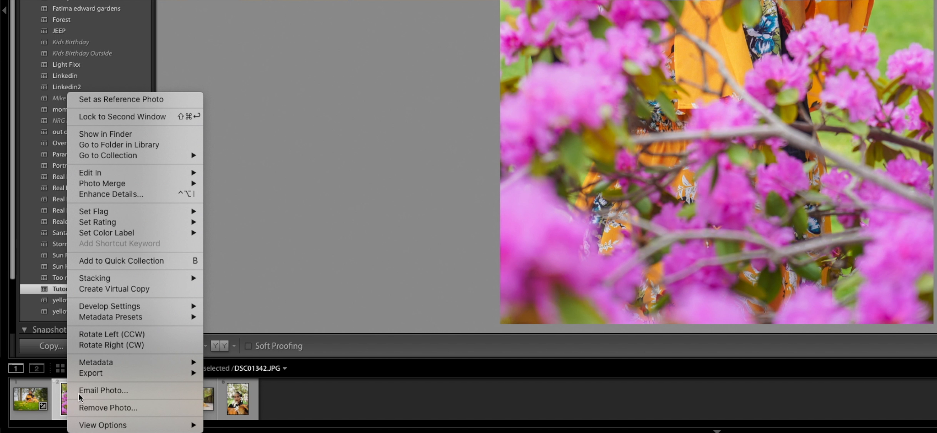
mouse_move(140, 362)
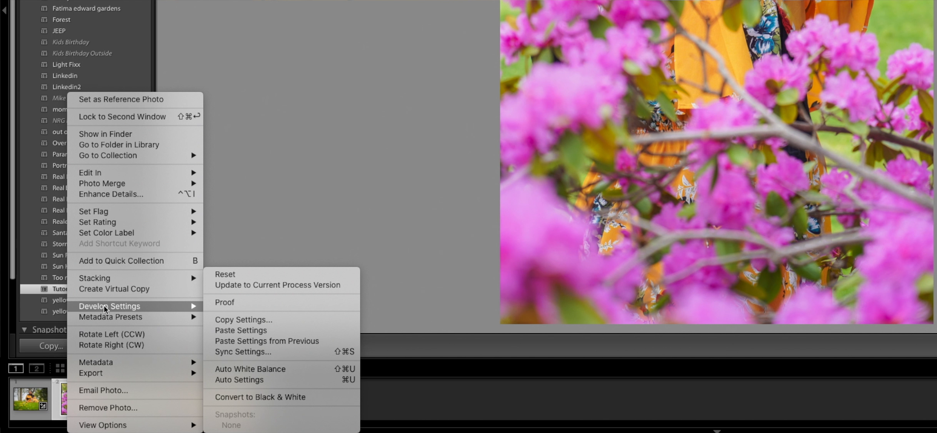
left_click(245, 322)
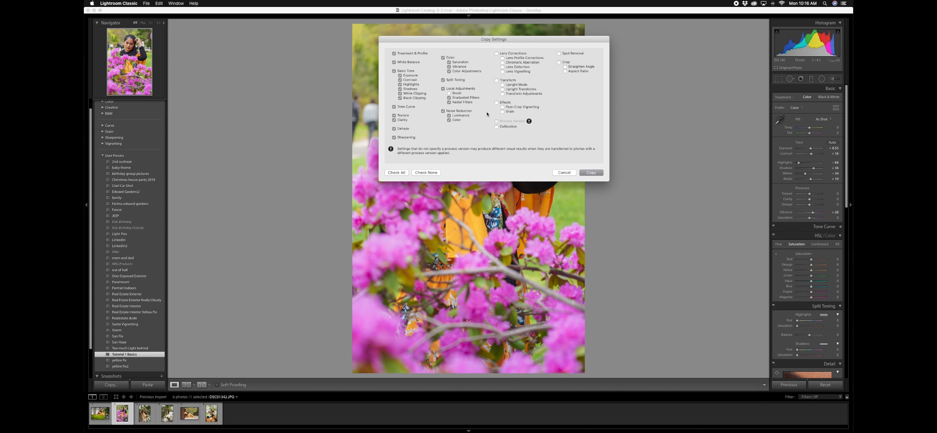
left_click(450, 94)
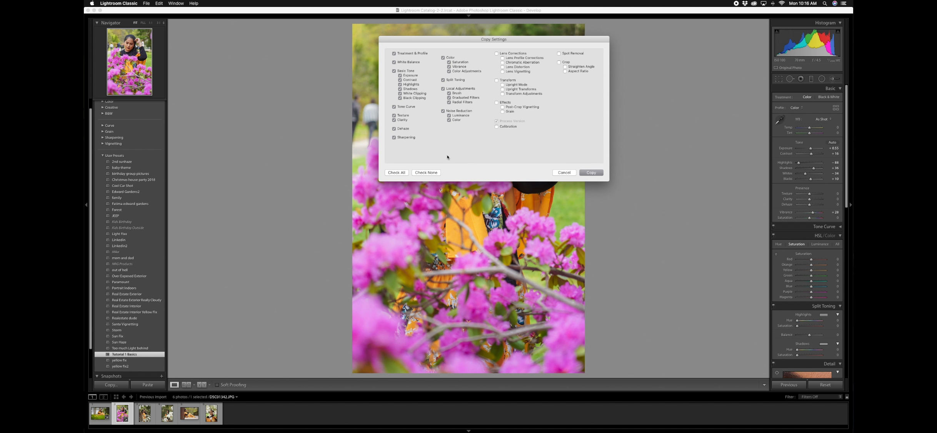
left_click(598, 175)
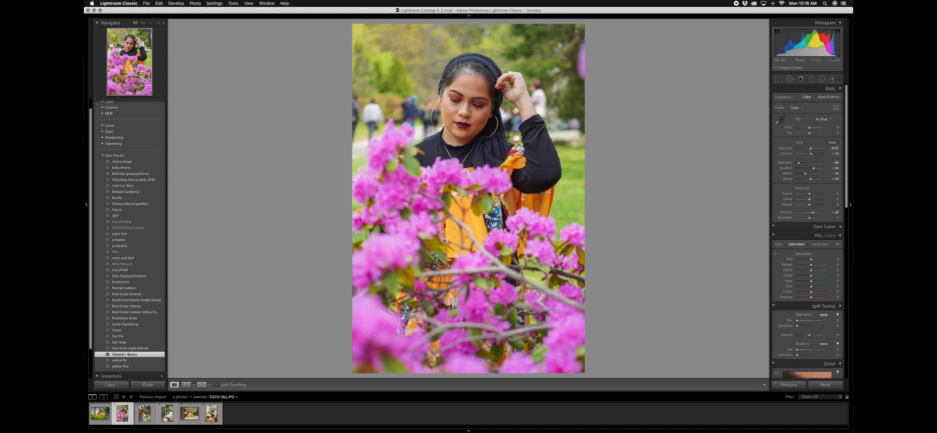
Step: Paste the copied develop settings onto the third photo, the portrait among white blossoms
left_click(145, 414)
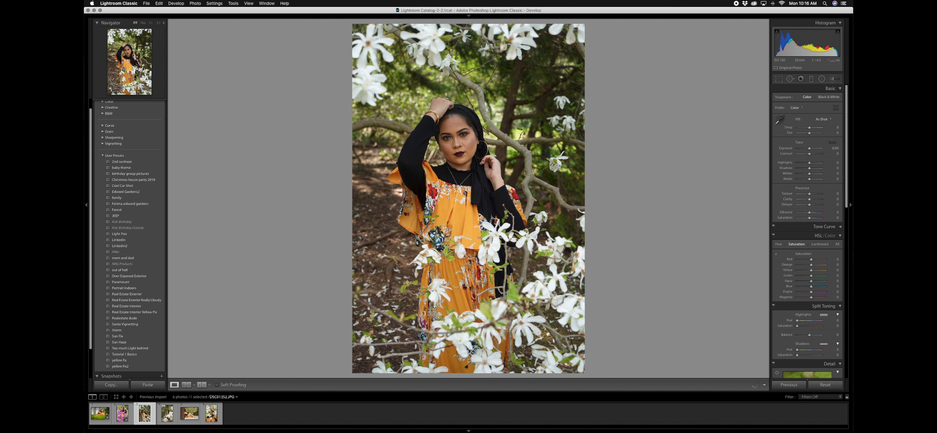
right_click(144, 417)
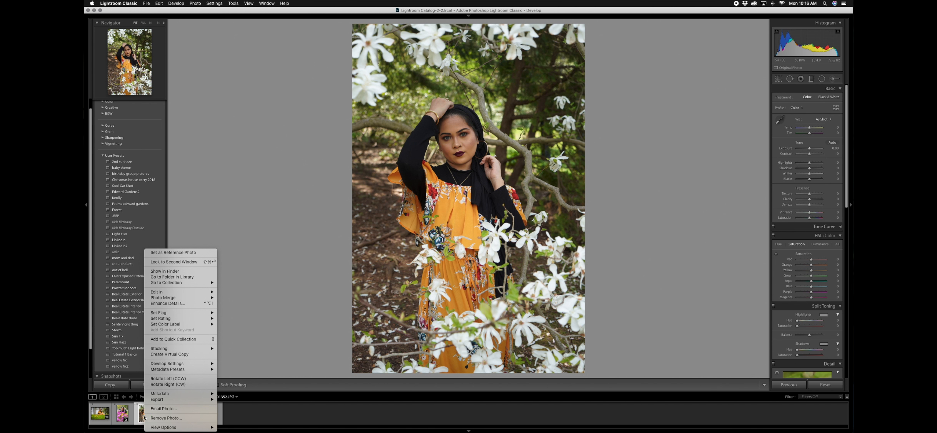
mouse_move(168, 365)
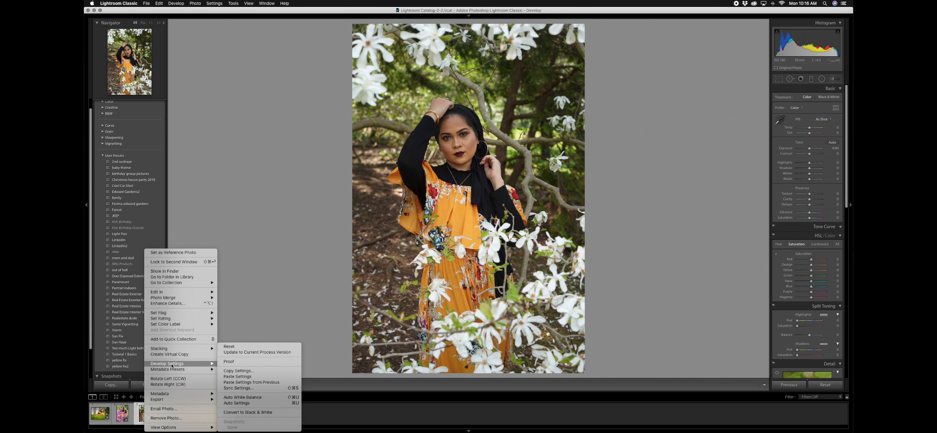
left_click(244, 378)
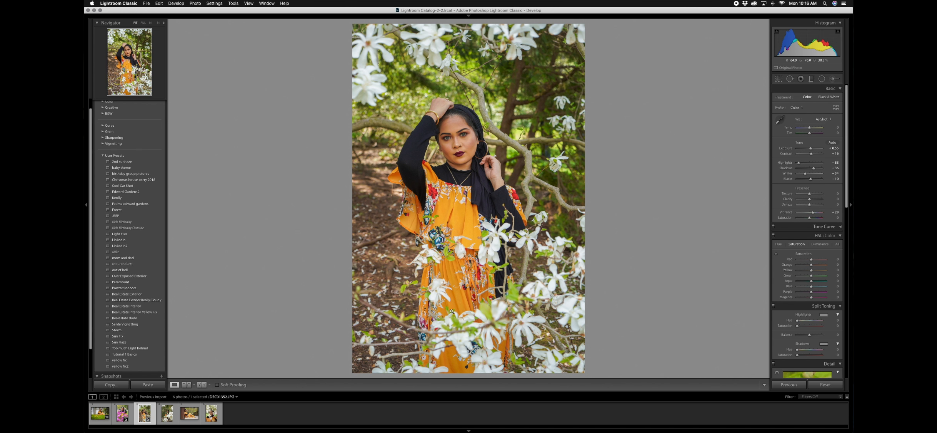
Step: Compare the white blossom portrait before and after side by side, examining the woman's face up close
left_click(202, 385)
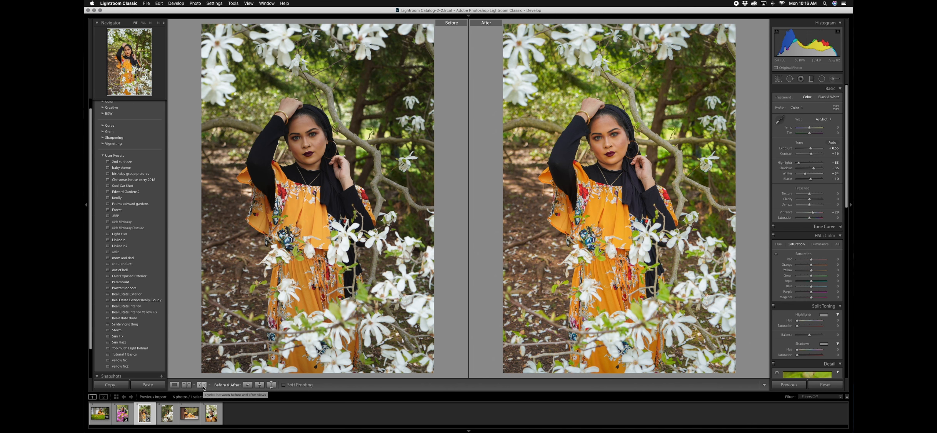
left_click(615, 132)
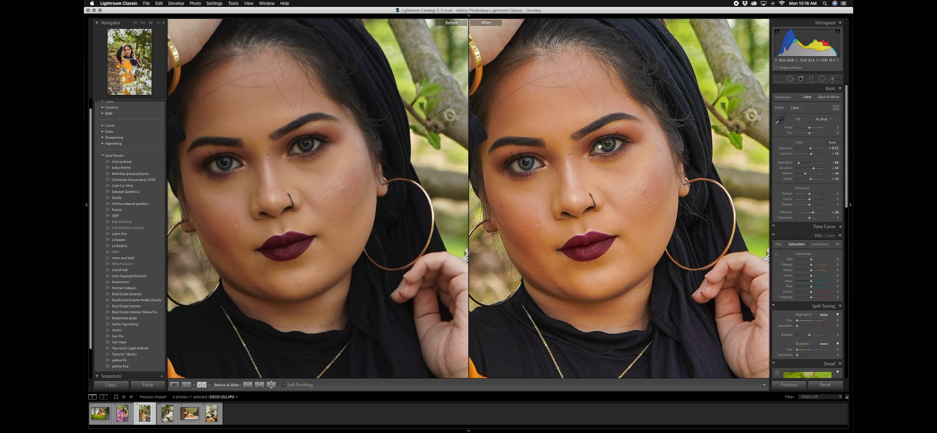
left_click_drag(600, 146, 623, 144)
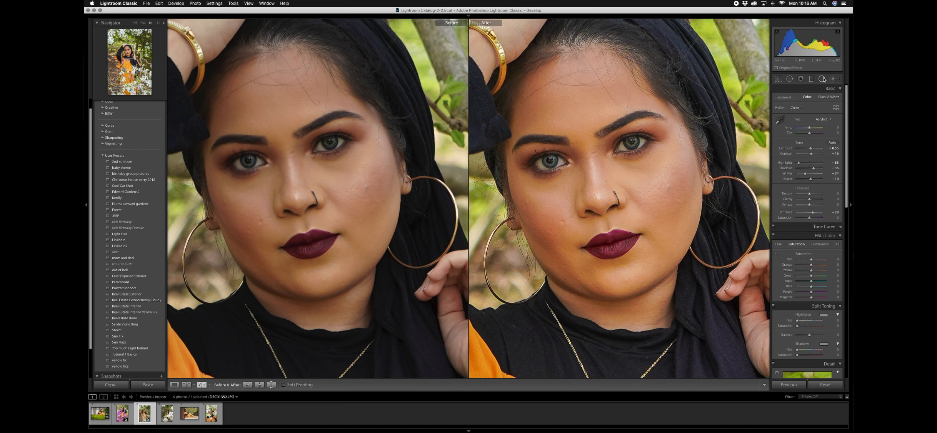
Step: Heal the small blemishes on the woman's cheeks, nose and chin in the third photo using Spot Removal with a larger brush
left_click(791, 78)
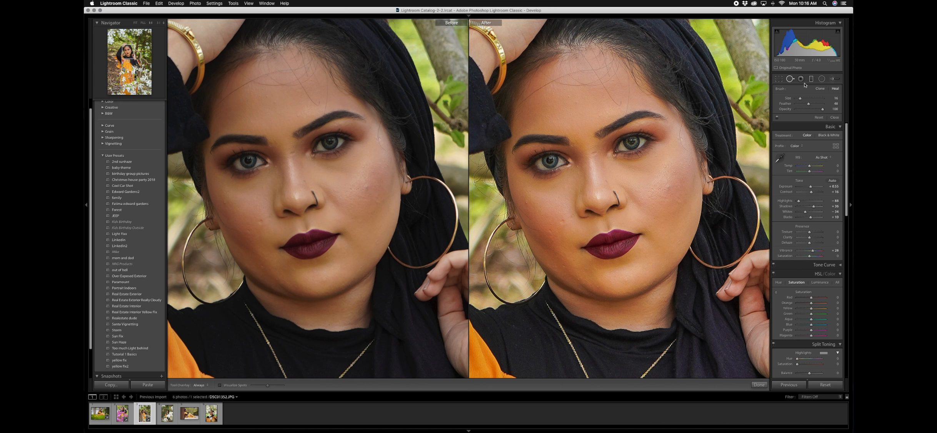
left_click_drag(800, 98, 803, 99)
left_click(668, 186)
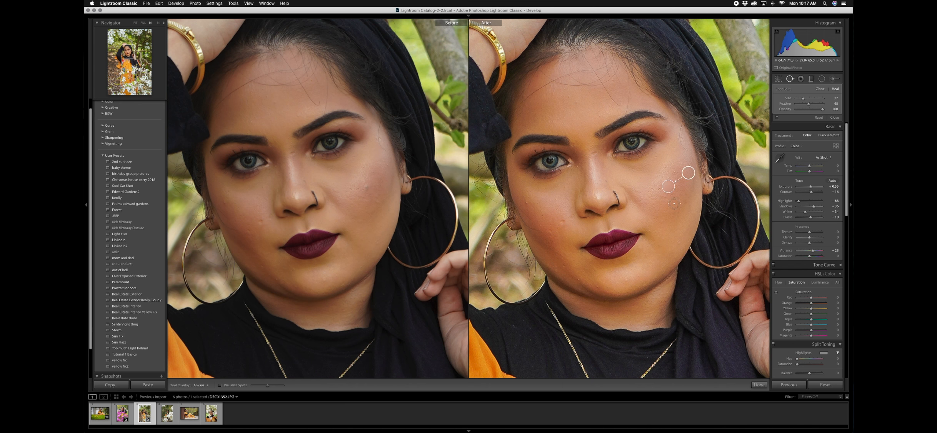
left_click(562, 222)
left_click(552, 231)
left_click(525, 201)
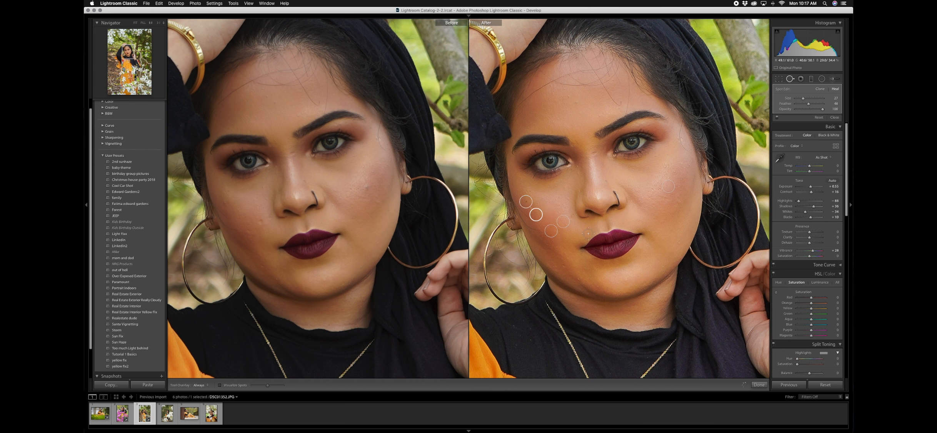
left_click(605, 180)
left_click(593, 152)
left_click(598, 286)
left_click(759, 384)
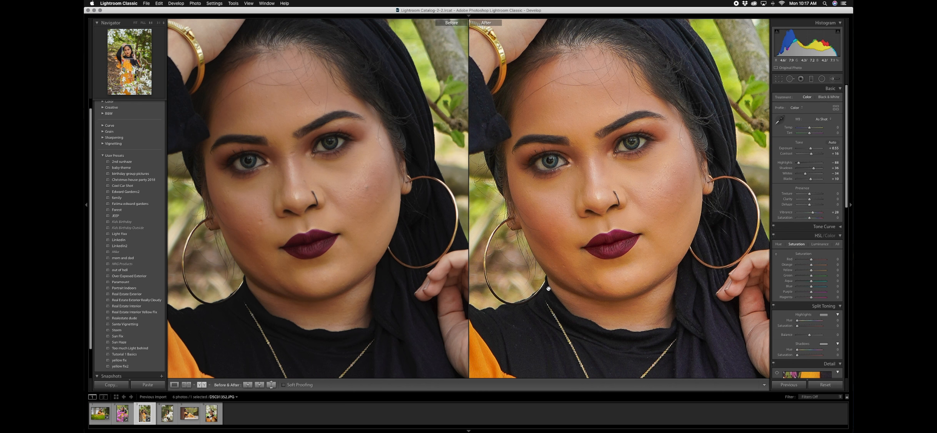
Step: Paste the copied develop settings onto the fourth photo, the woman standing in the woods behind white blossoms
right_click(166, 412)
mouse_move(183, 364)
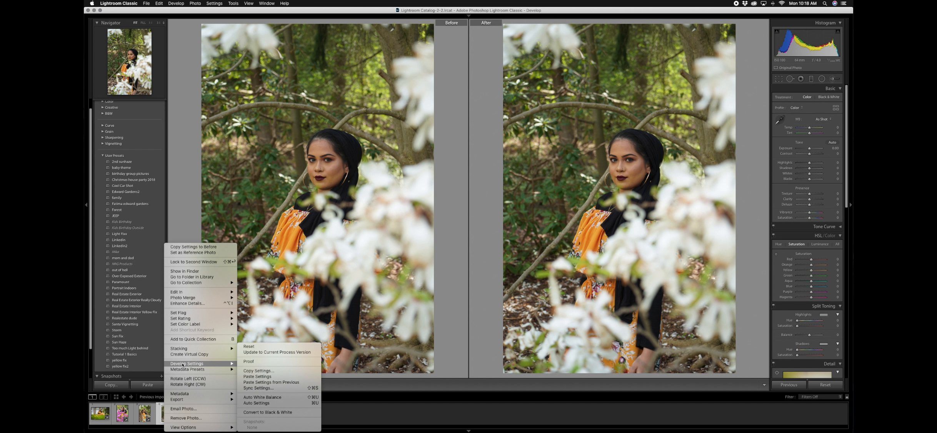
left_click(266, 378)
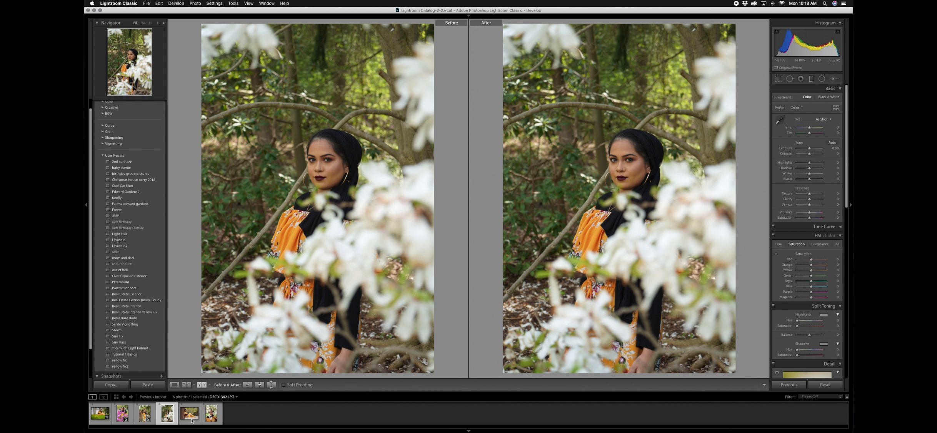
Step: Paste the copied develop settings onto the fifth photo, the woman sitting beside the wooden railing
left_click(191, 417)
right_click(192, 420)
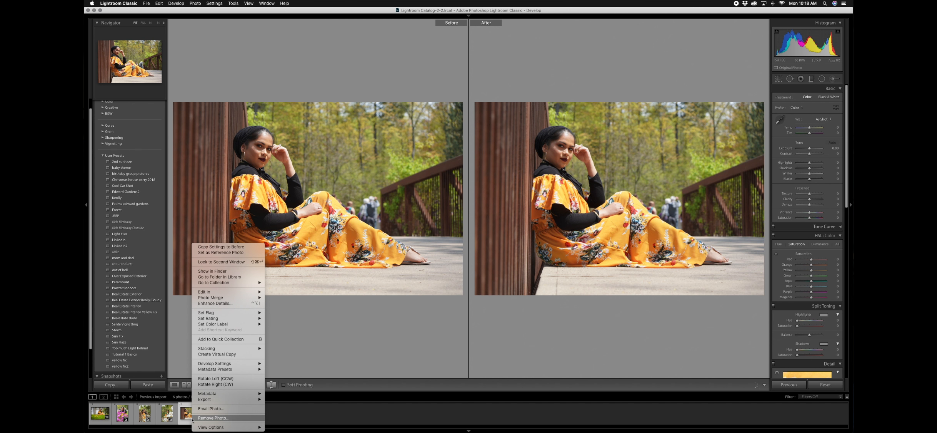
mouse_move(213, 363)
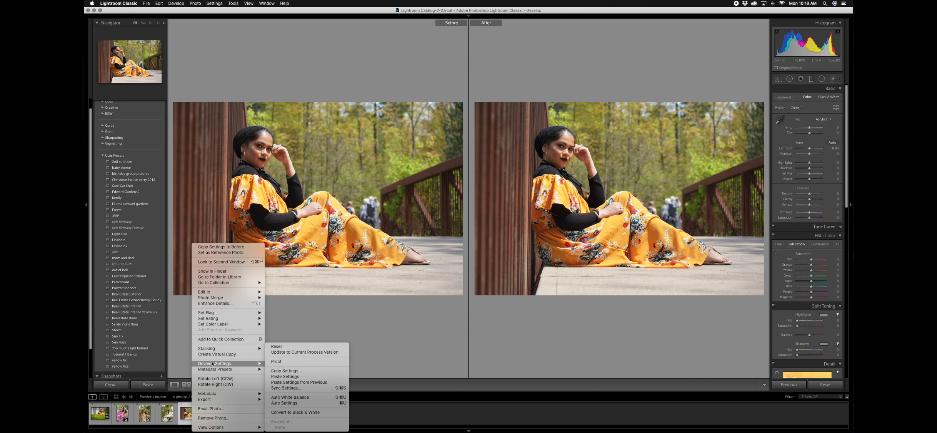
left_click(280, 377)
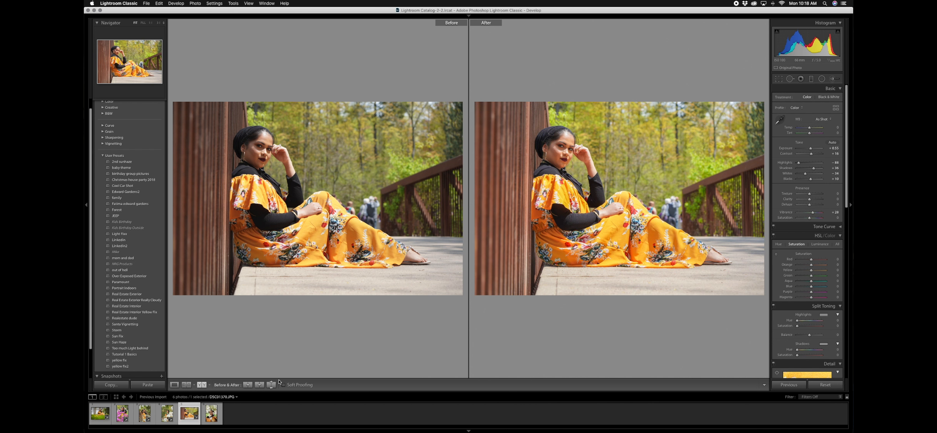
Step: Paste the copied develop settings onto the sixth photo, the close portrait framed by white blossoms
left_click(219, 418)
left_click(214, 417)
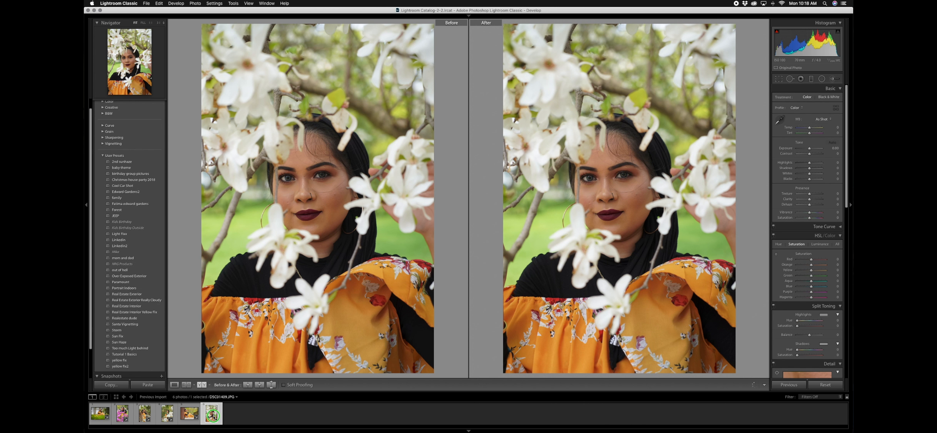
right_click(214, 416)
mouse_move(262, 362)
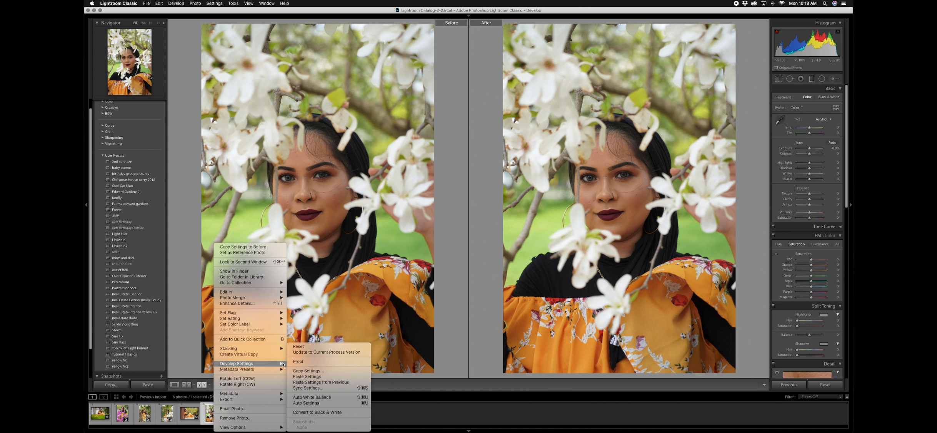
left_click(317, 376)
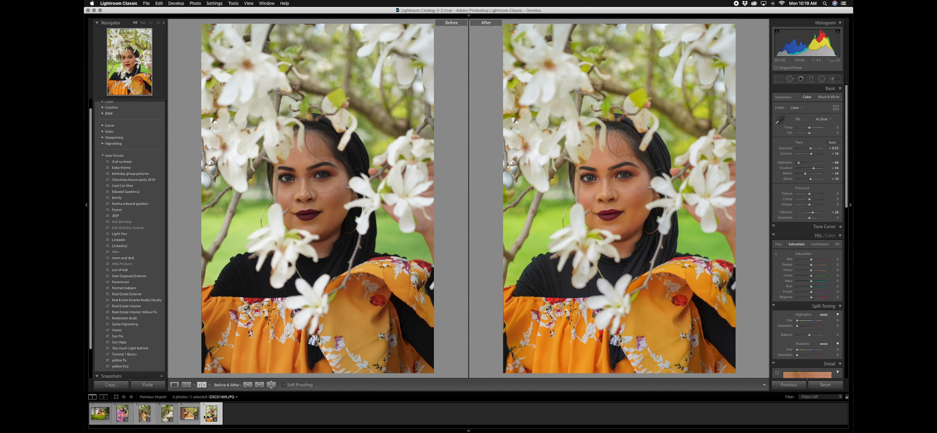
Step: Select all six photos for export and choose a new folder named Edited inside Adobe Lightroom Beginners as the destination
key("super+a")
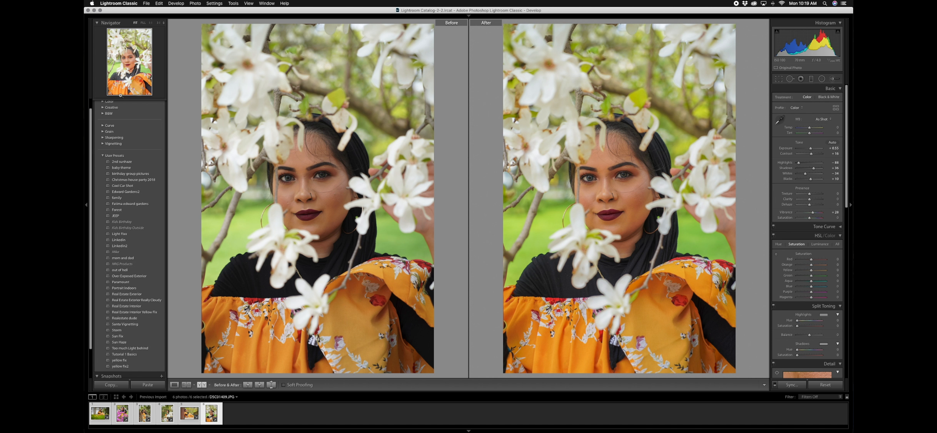
left_click(146, 4)
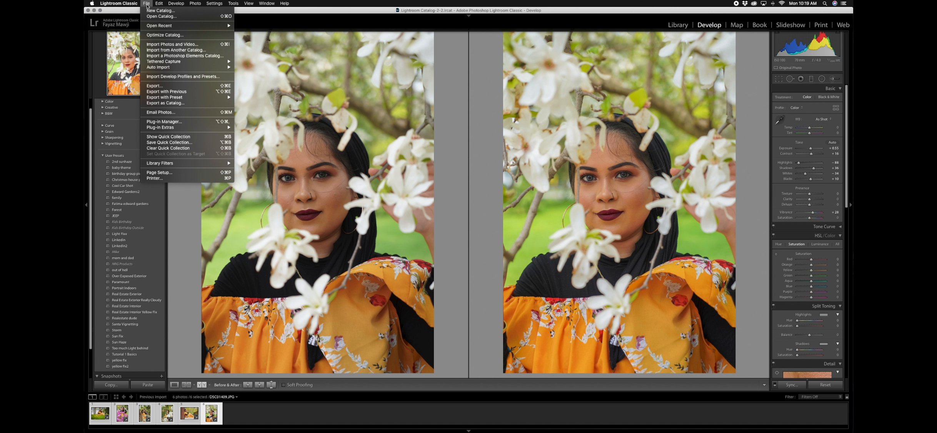
left_click(163, 87)
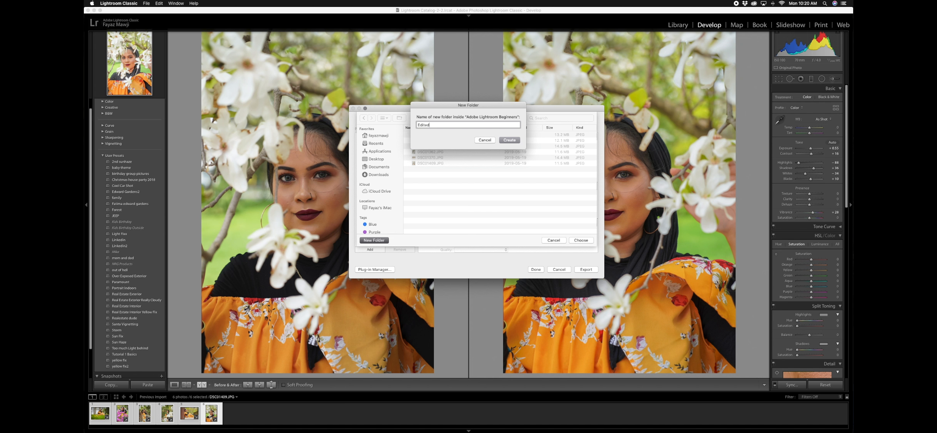
key("Return")
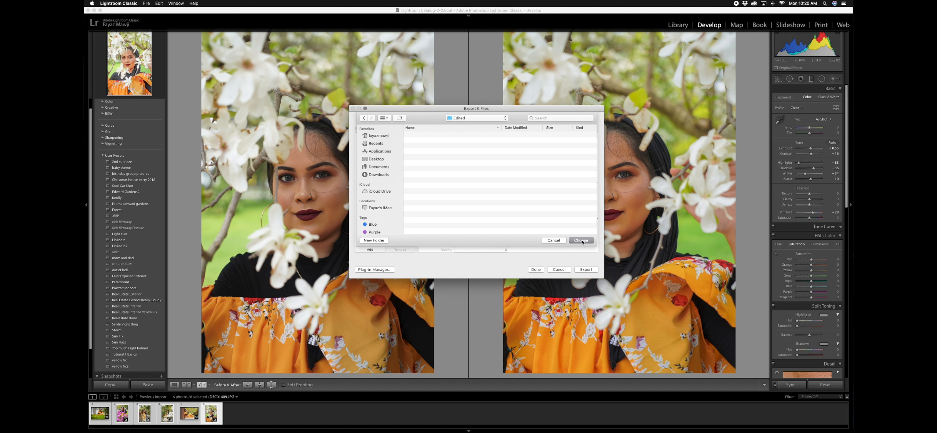
left_click(582, 240)
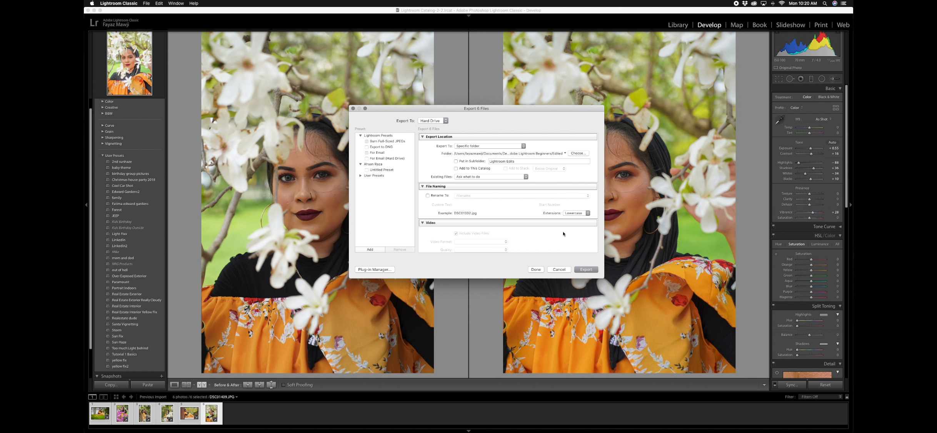
Step: Keep JPEG as the image format, raise the export quality, and export the selected photos
scroll(562, 234, "up", 1)
scroll(562, 235, "down", 5)
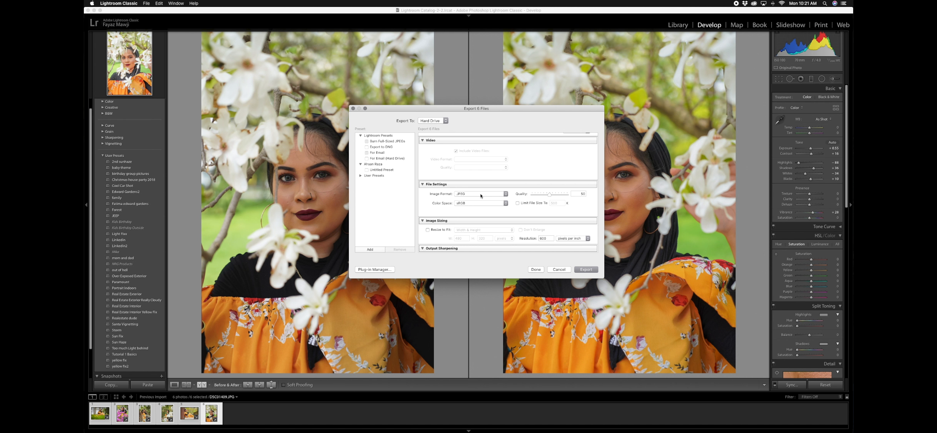
left_click(480, 195)
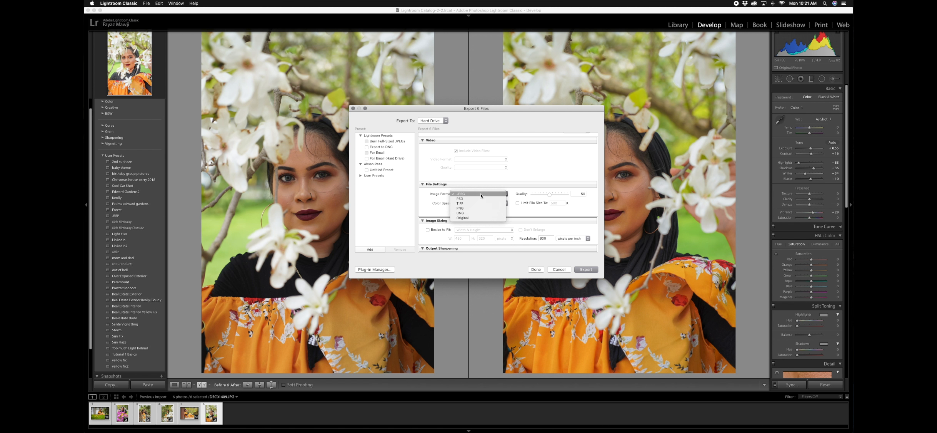
left_click(480, 193)
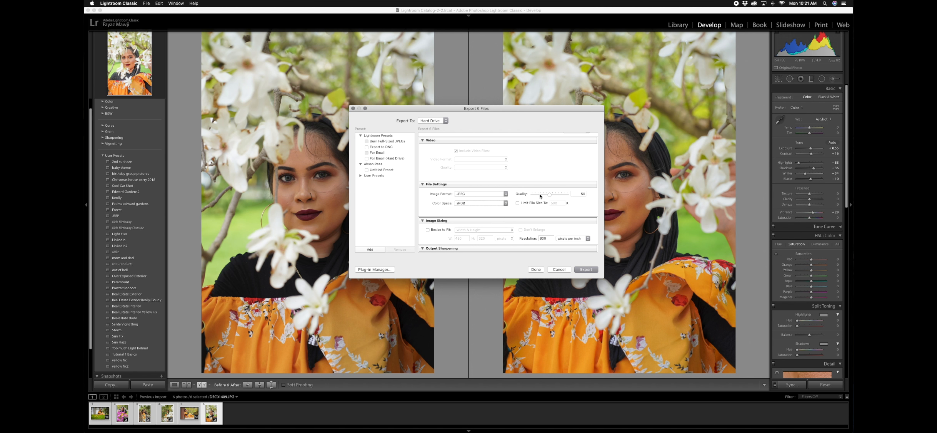
left_click_drag(549, 194, 577, 196)
scroll(565, 196, "up", 10)
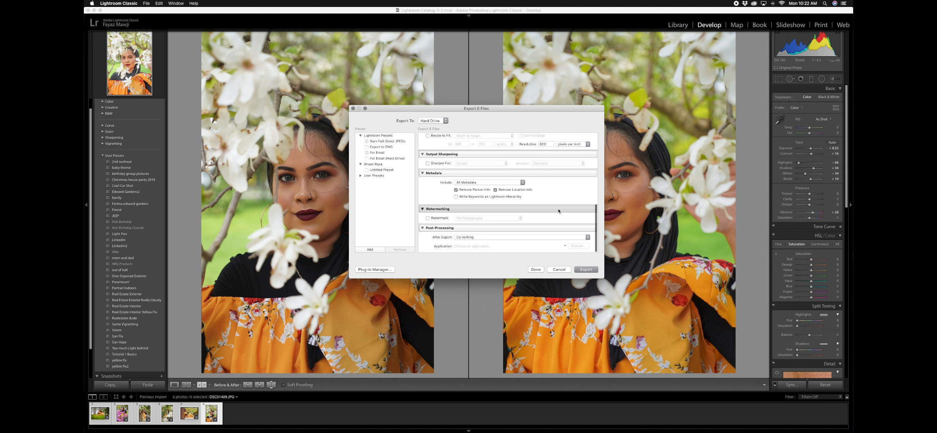
left_click(586, 269)
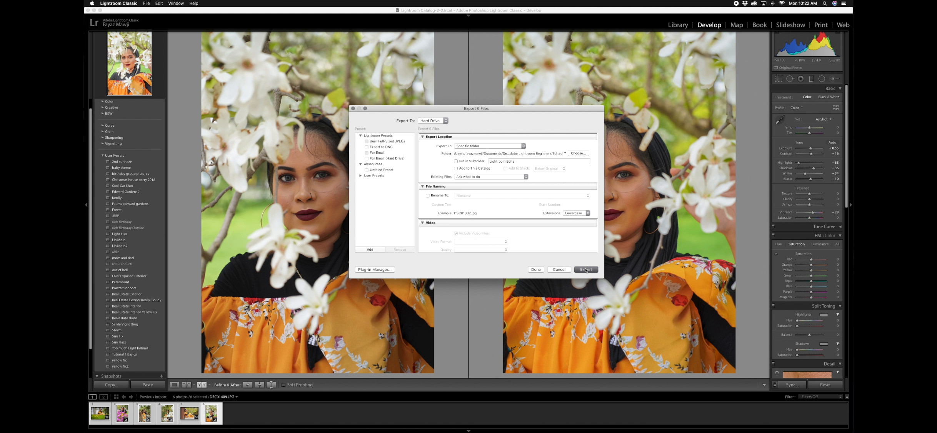